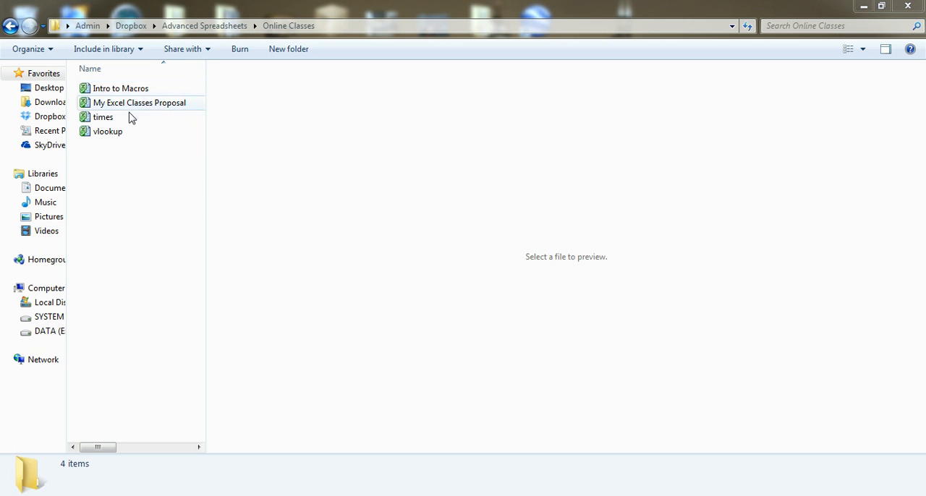
Step: Open the Intro to Macros workbook and examine the formulas behind the week-ending date and the weekday dates in B3:B7
double_click(122, 89)
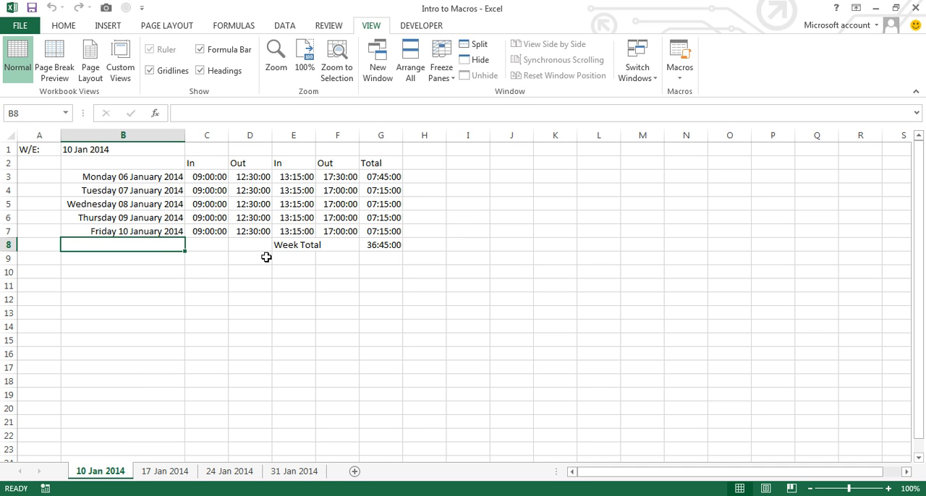
click(92, 149)
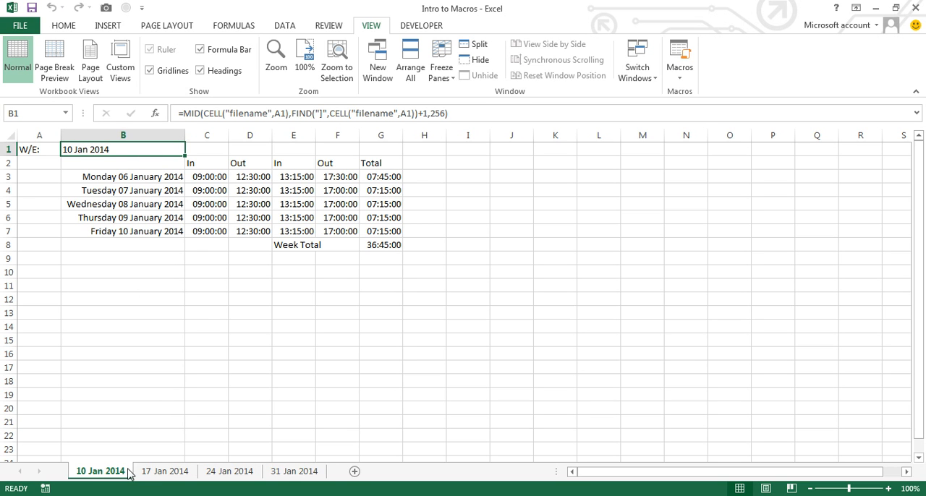
click(148, 178)
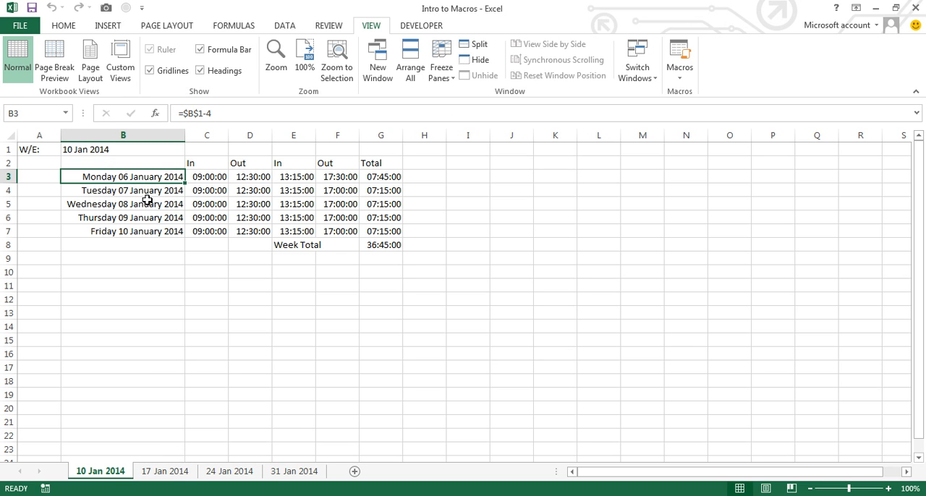
click(146, 196)
click(146, 207)
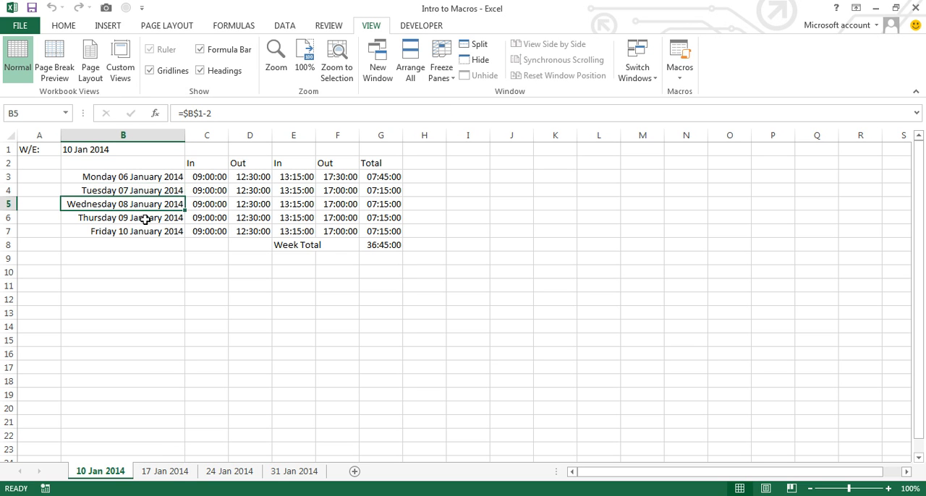
click(145, 219)
click(148, 232)
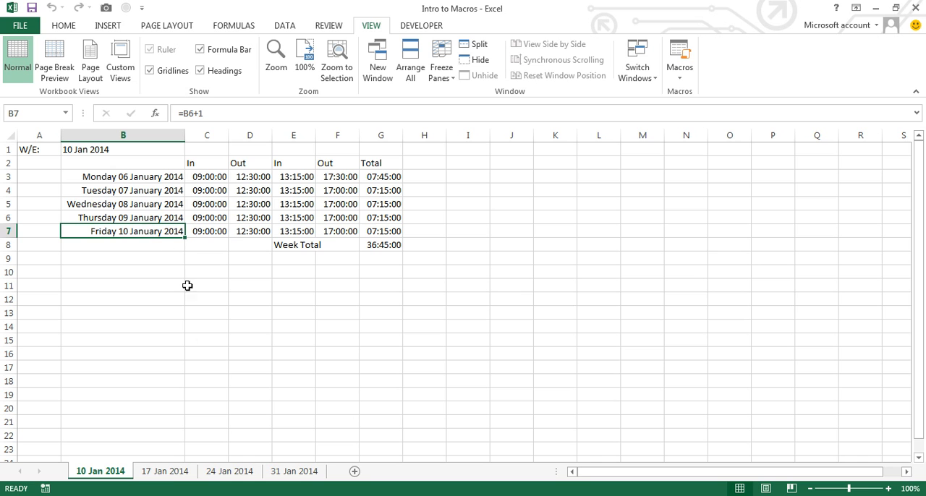
Step: Compare the four weekly sheets from 10 Jan 2014 to 31 Jan 2014 and inspect the daily totals in G3:G7 of the first
click(173, 471)
click(217, 471)
click(304, 471)
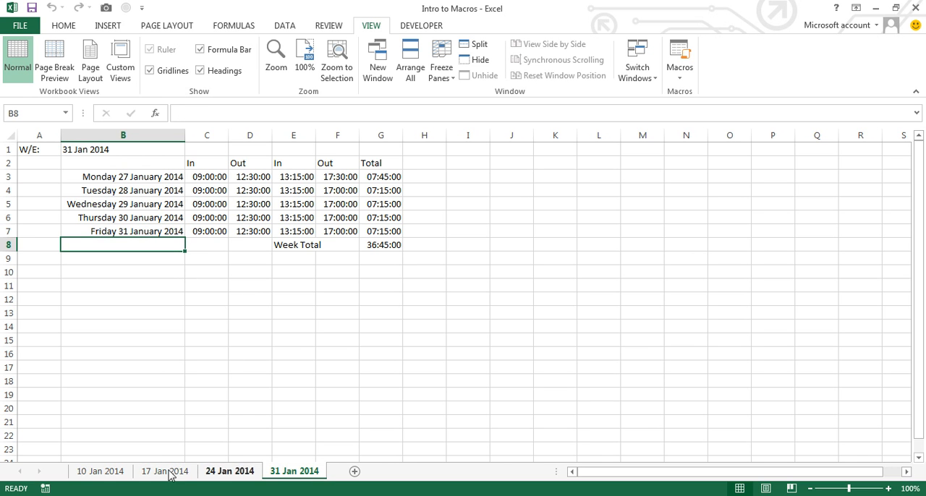
click(116, 471)
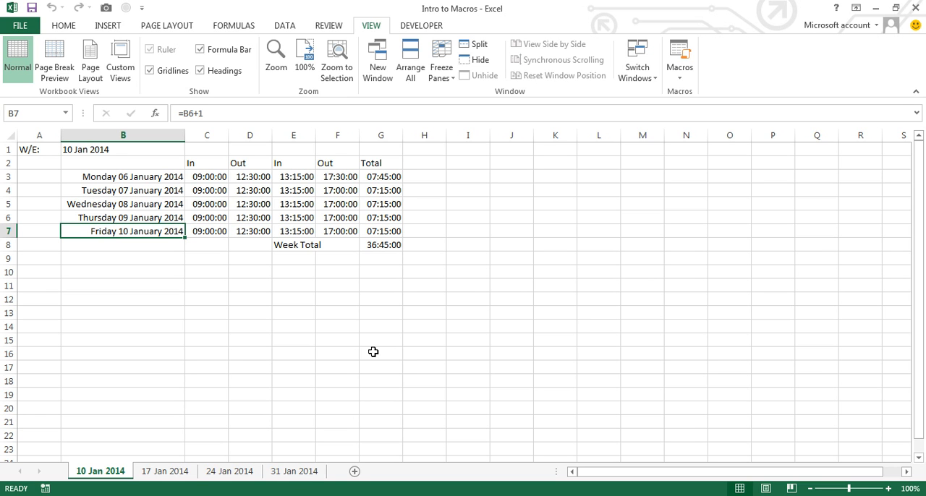
drag(391, 177, 391, 232)
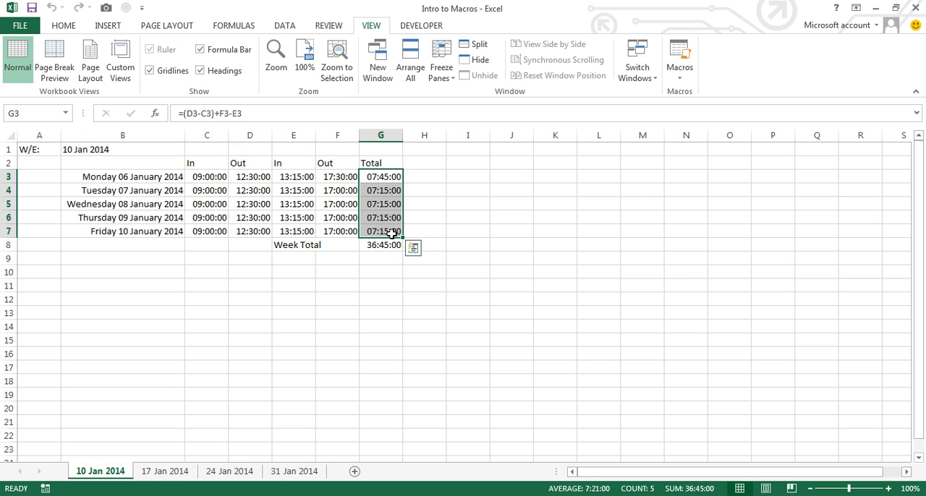
click(192, 248)
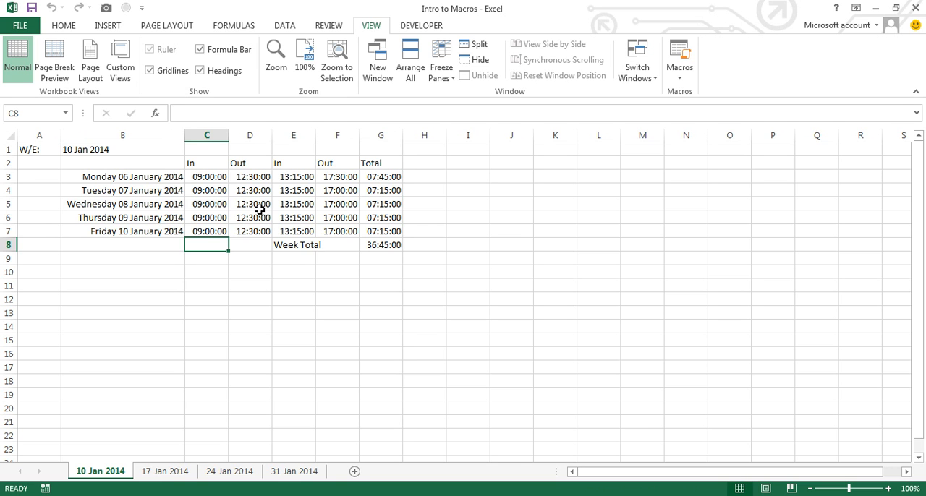
click(177, 472)
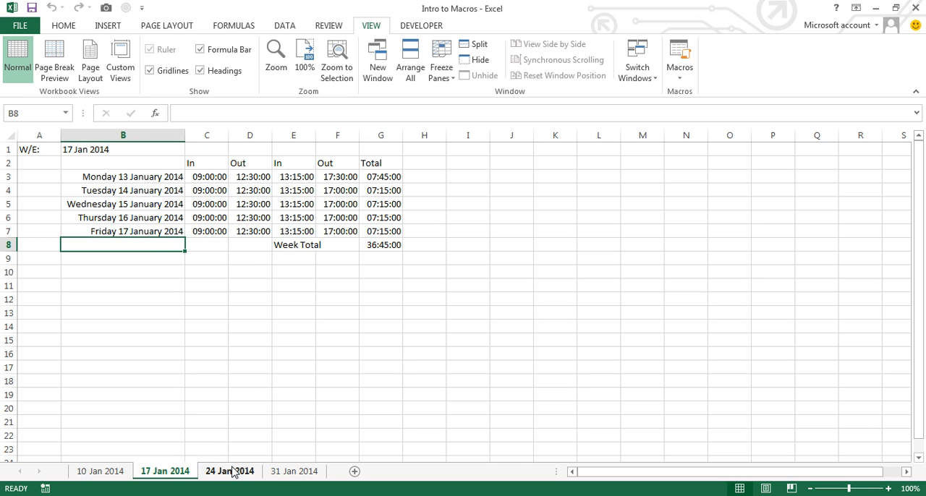
click(233, 474)
click(297, 474)
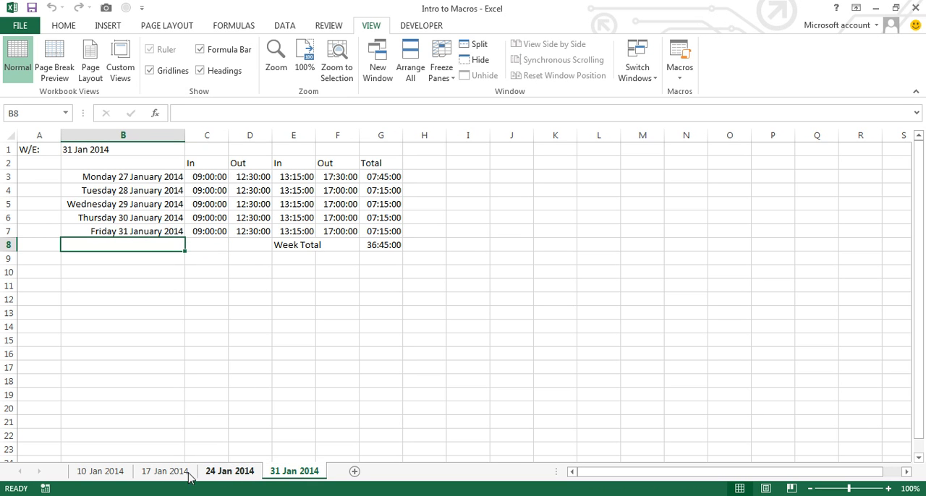
click(100, 474)
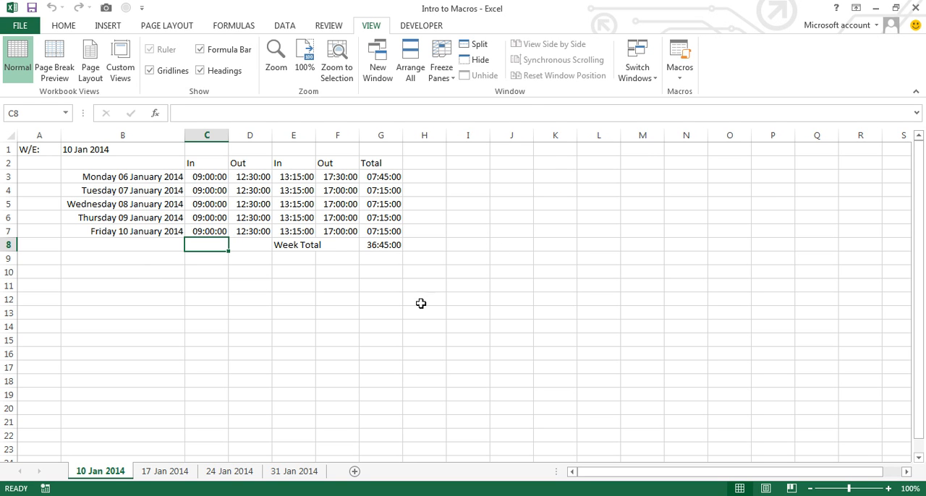
Step: Check in the ribbon customization options that the Developer main tab is enabled, and accept the options
click(418, 27)
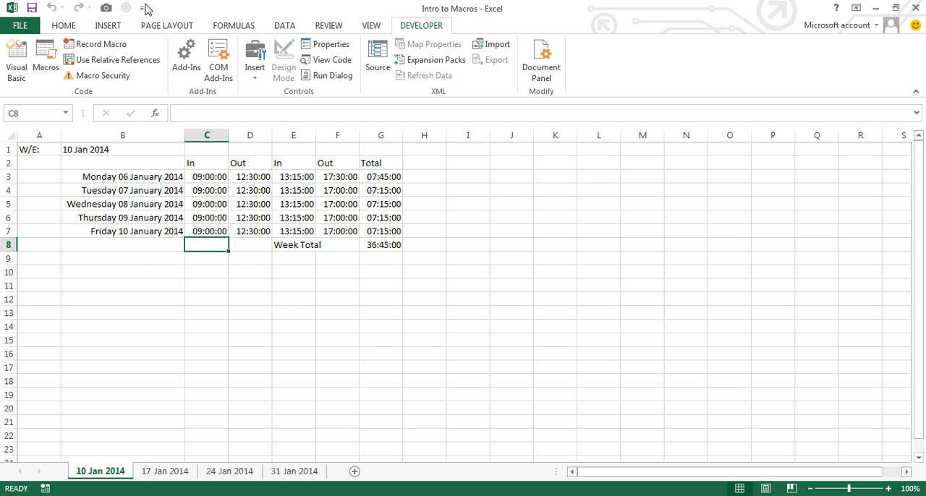
click(23, 26)
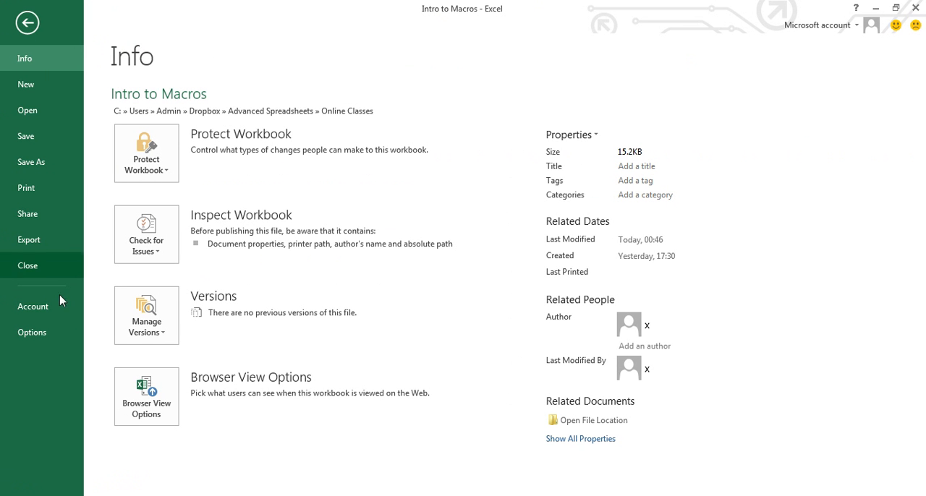
click(30, 332)
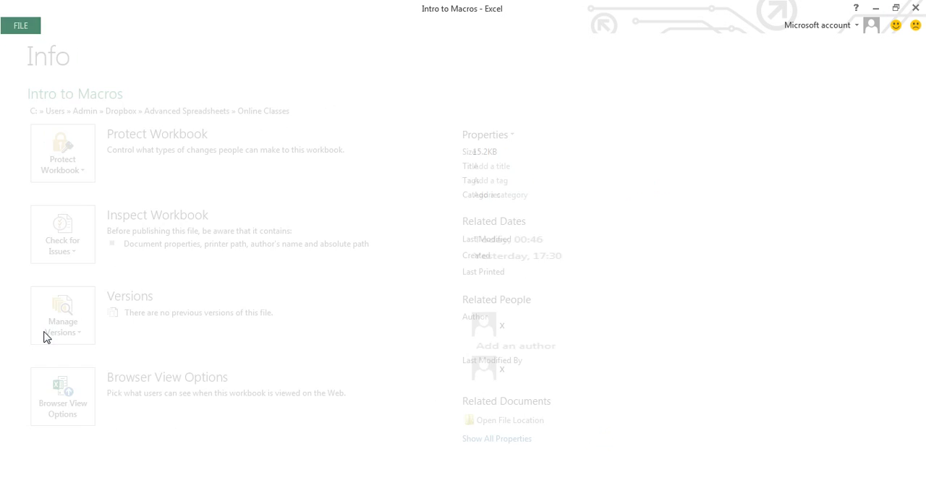
click(222, 166)
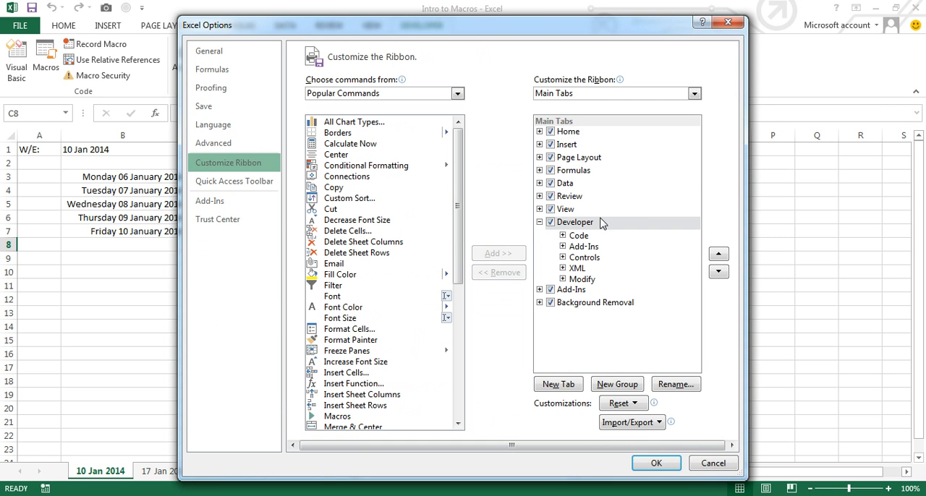
click(556, 224)
click(551, 223)
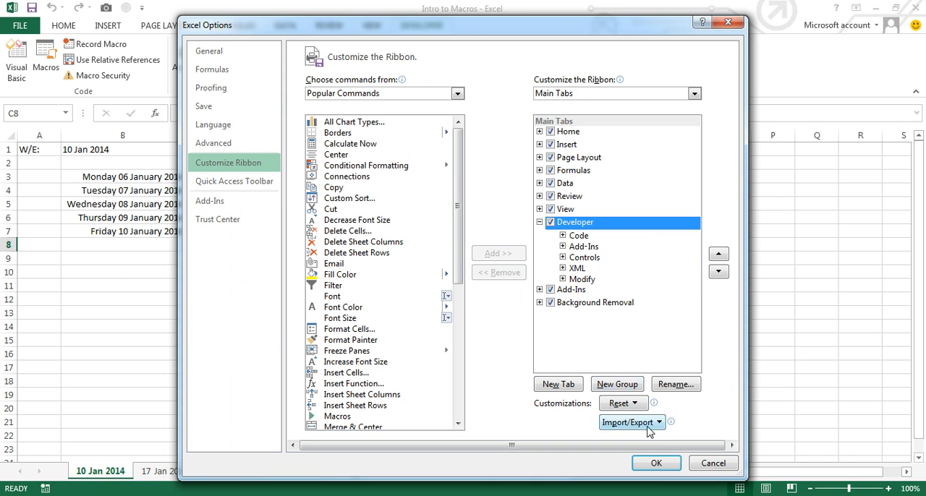
click(656, 463)
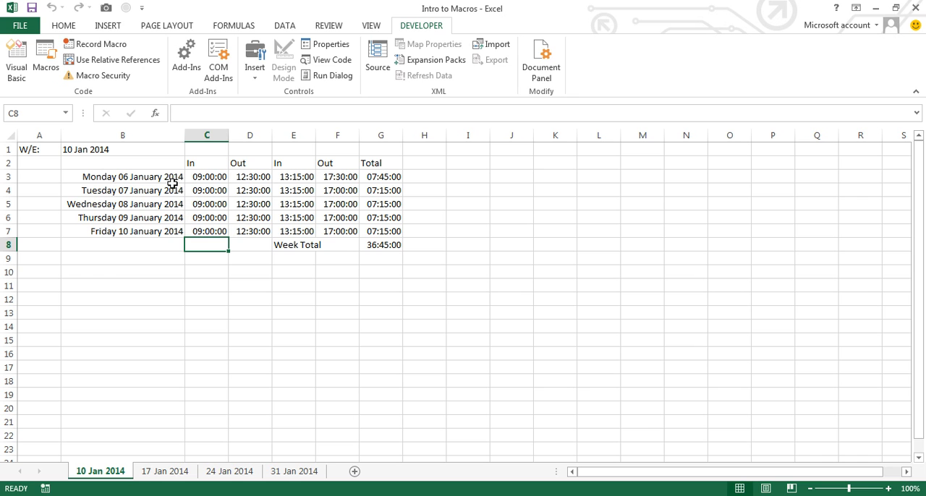
Step: Examine the time grid in C2:G7, the weekday dates in B3:B7 and the week-ending date in B1
drag(204, 163, 379, 236)
drag(159, 176, 146, 232)
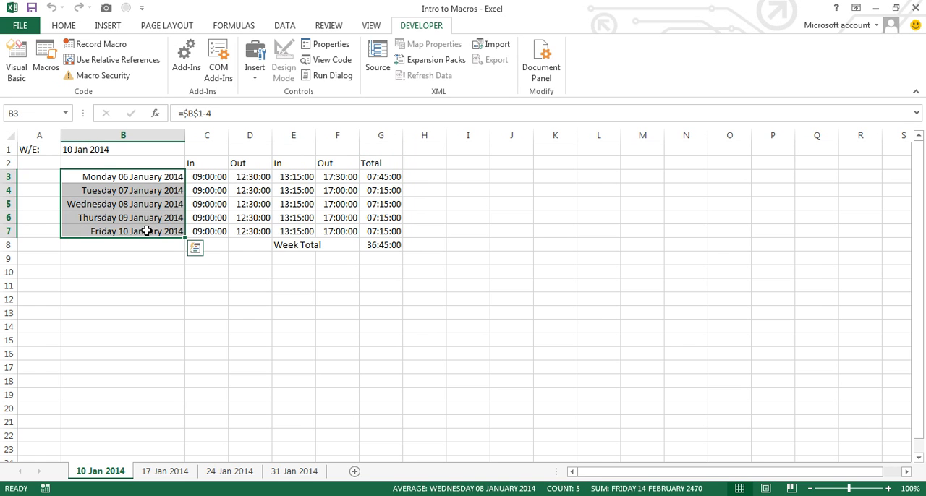
click(76, 149)
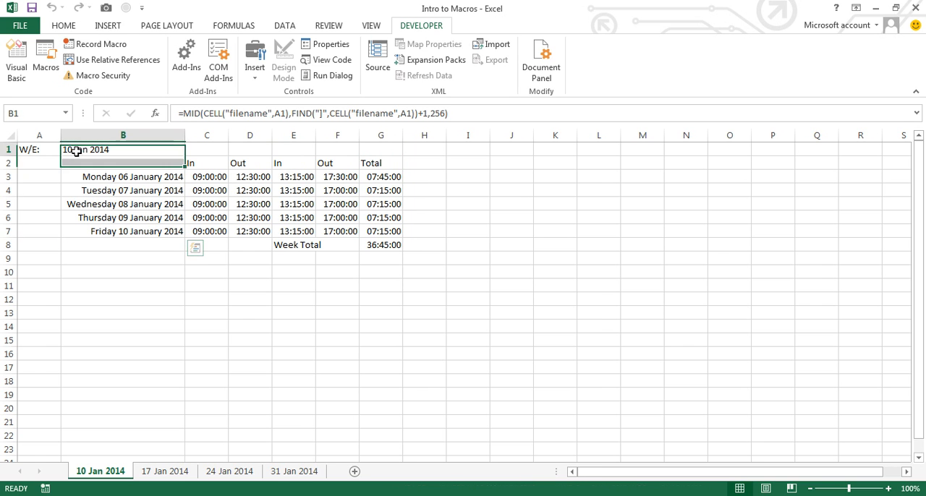
click(555, 221)
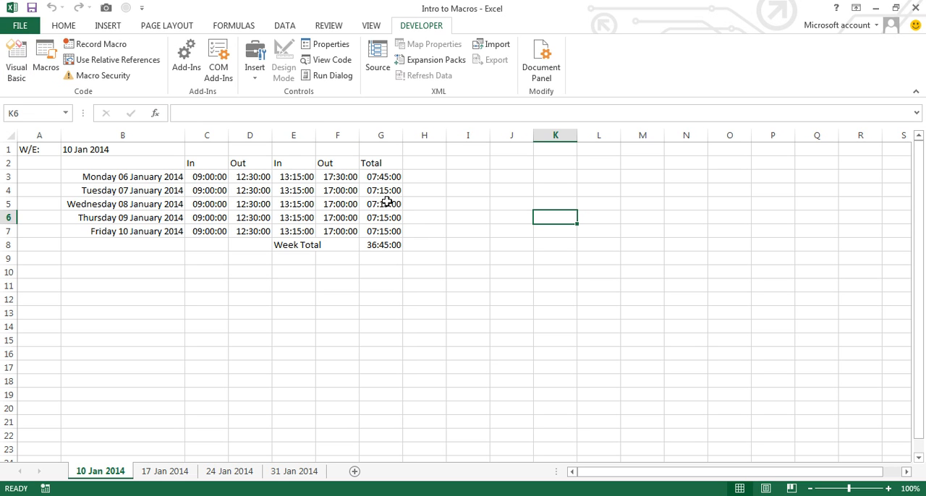
click(465, 217)
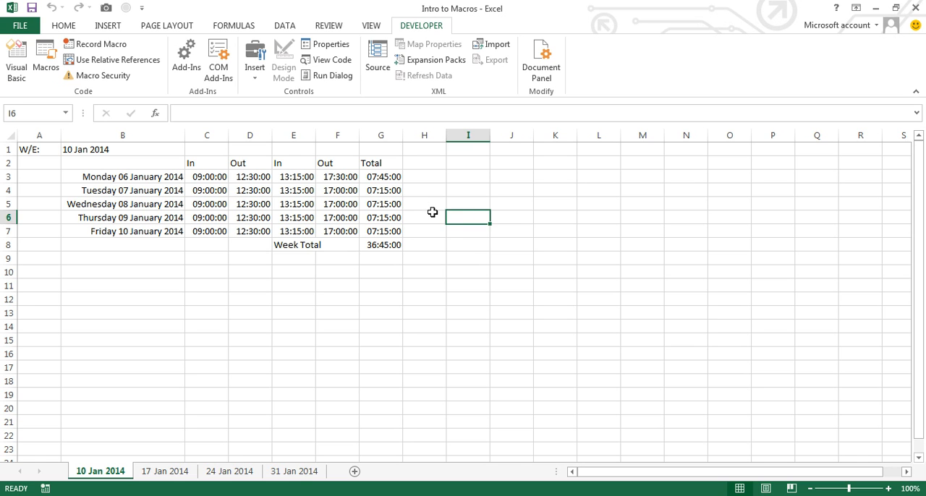
click(432, 212)
click(193, 249)
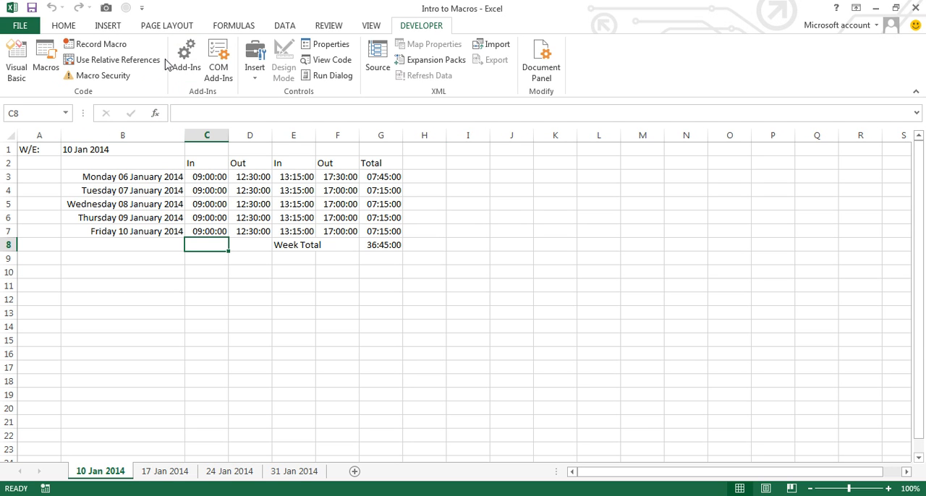
Step: Start recording a macro named Bold_and_Colour with the shortcut Ctrl+Shift+Z, stored in This Workbook
click(102, 44)
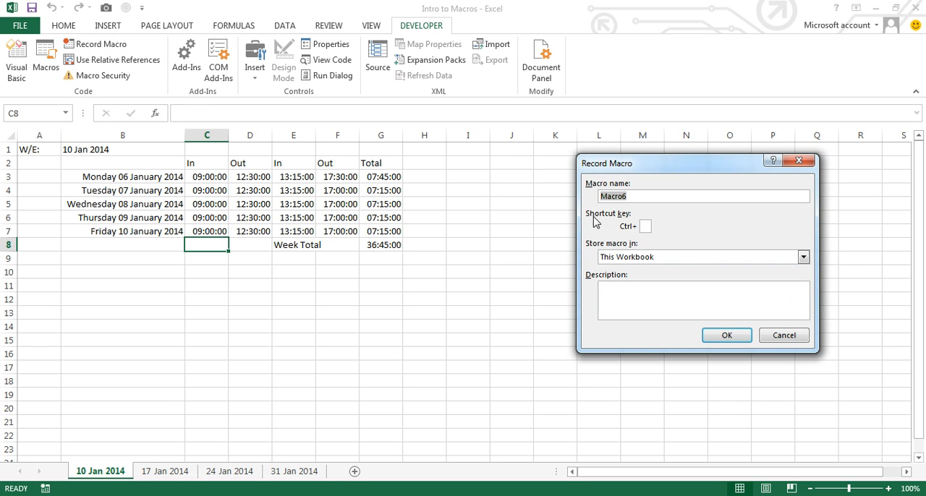
text(Bold_and_Colour)
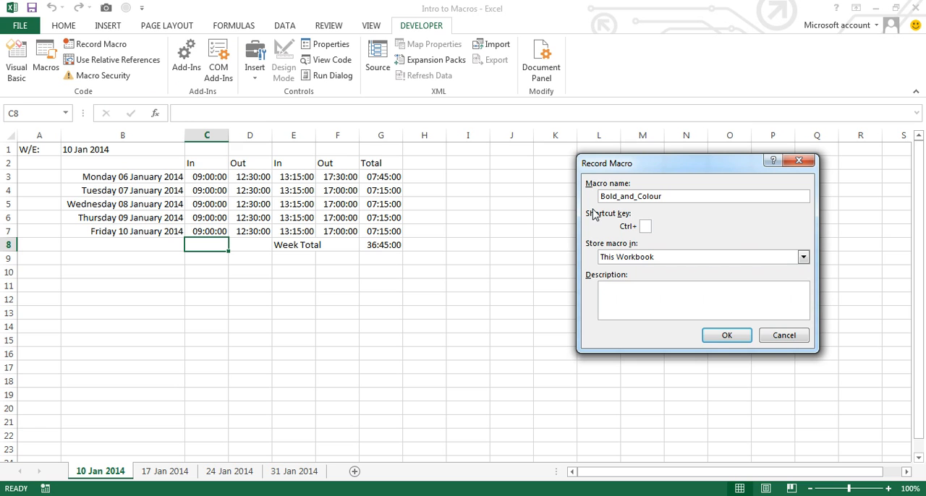
click(665, 286)
click(647, 225)
text(Z)
click(727, 336)
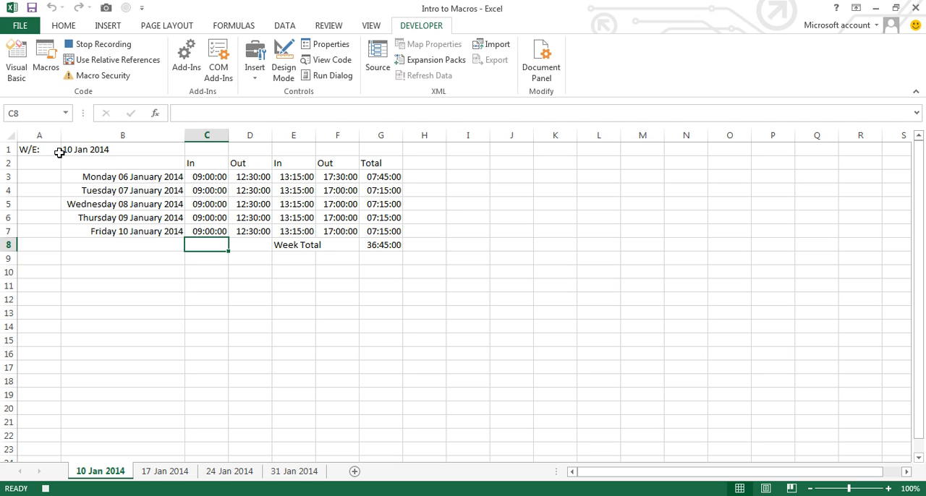
Step: Make the week-ending cells A1:B1, dates B3:B7, headings C2:G2, totals G3:G8 and the Week Total label in E8:F8 bold
drag(23, 149, 117, 151)
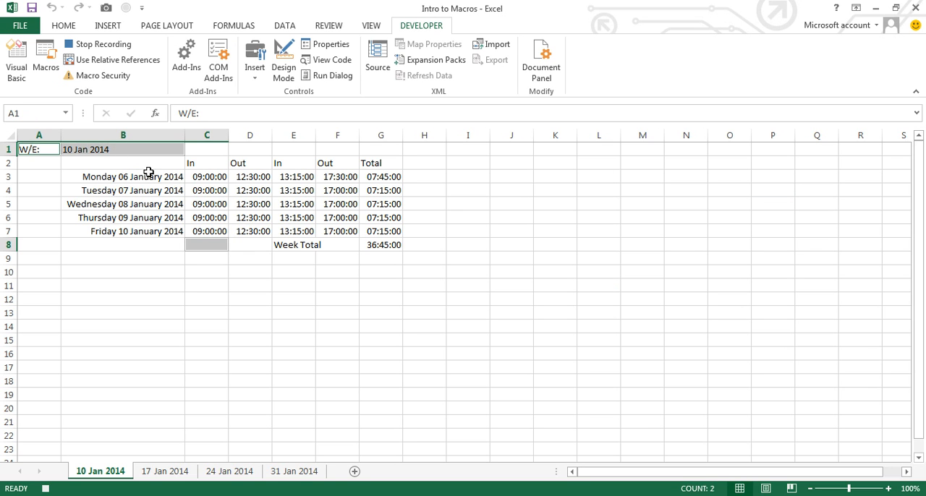
drag(145, 177, 142, 232)
drag(202, 163, 382, 246)
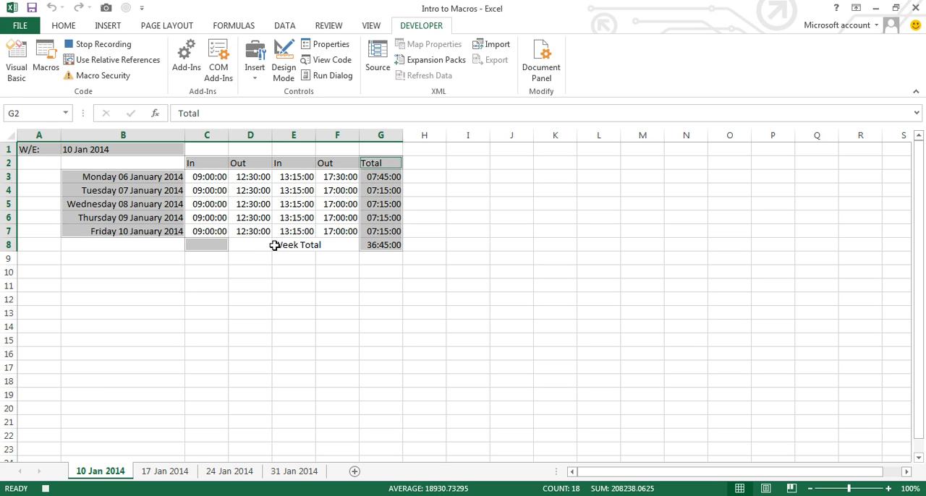
ctrl+click(287, 246)
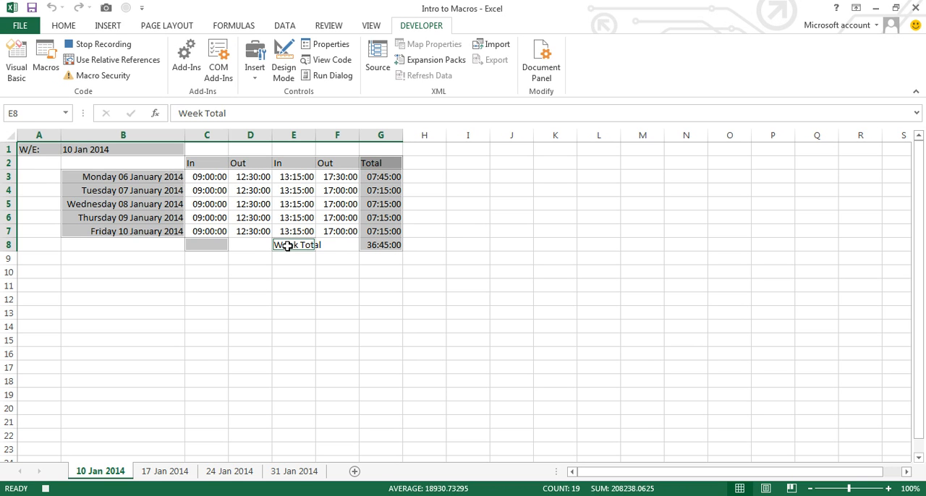
ctrl+click(322, 245)
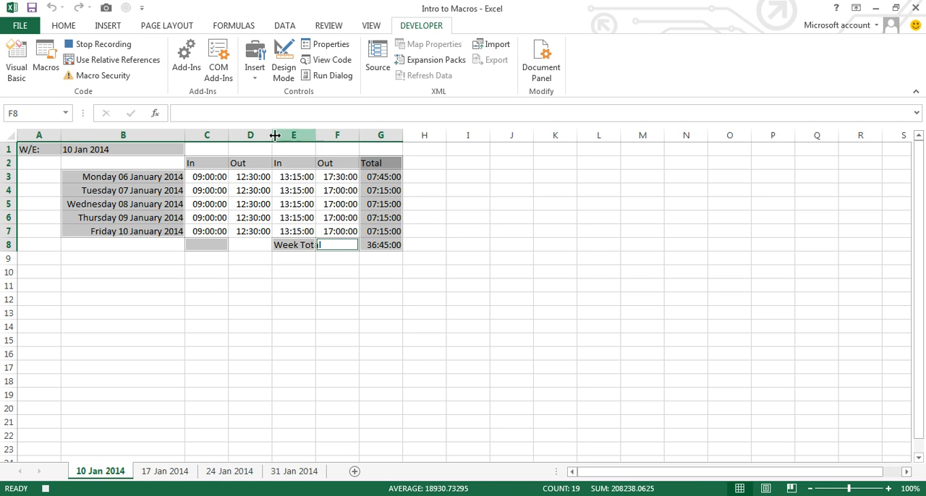
click(64, 26)
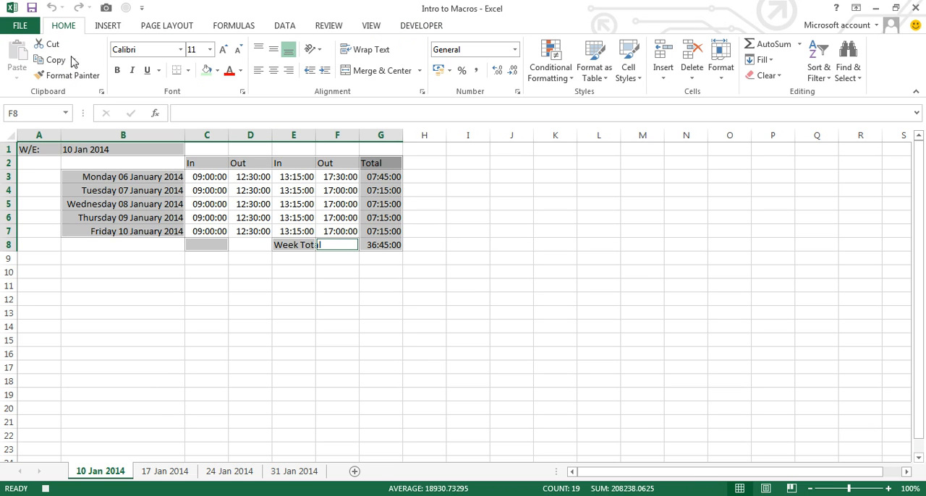
click(117, 73)
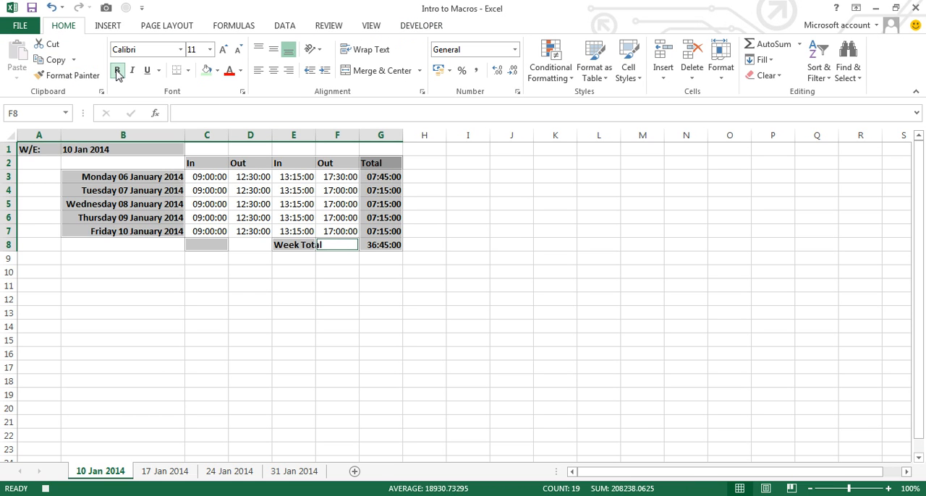
Step: Merge the Week Total cells E8:F8 and align the label to the right
click(298, 245)
drag(298, 244, 335, 245)
click(287, 72)
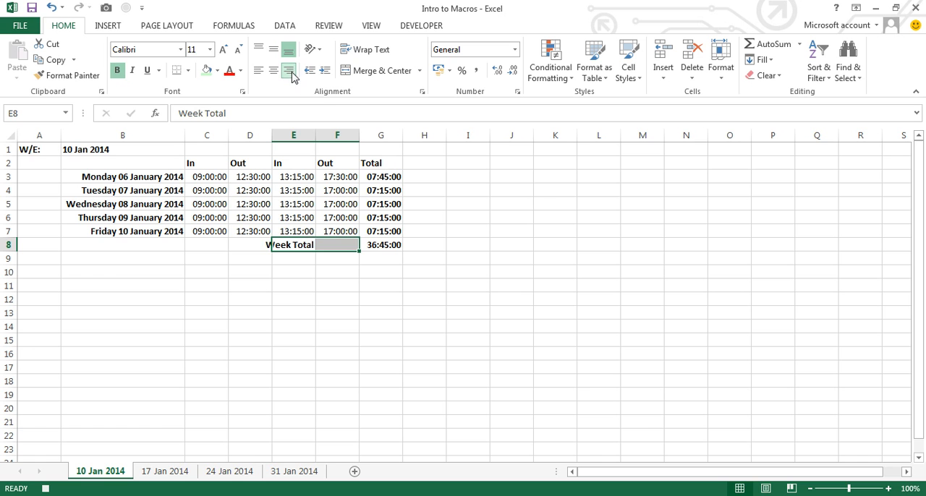
drag(307, 244, 327, 245)
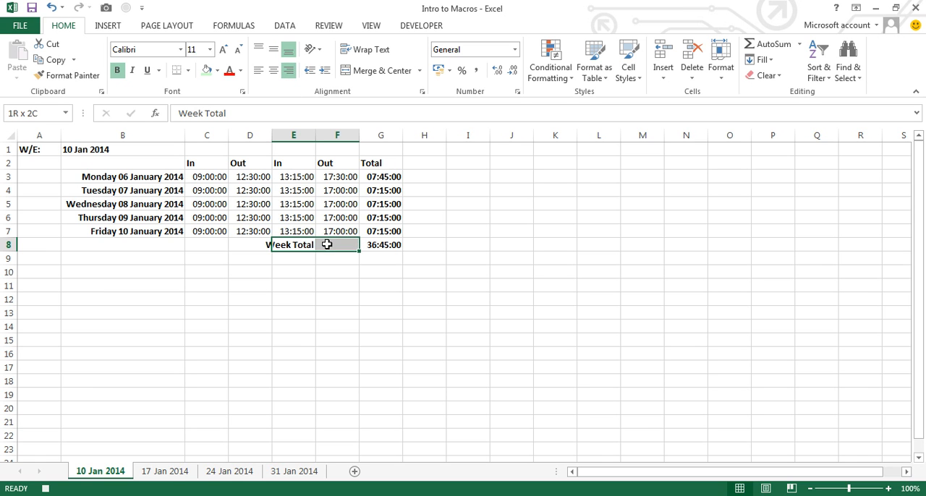
click(377, 70)
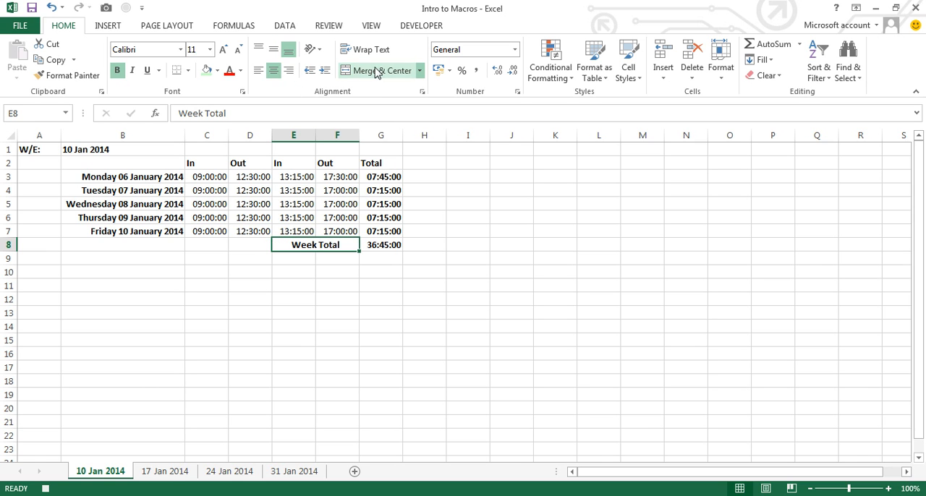
click(289, 71)
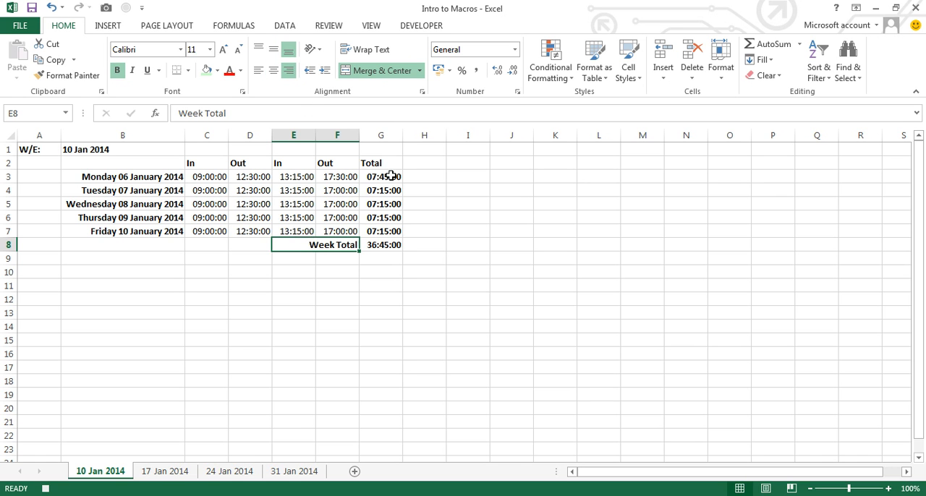
Step: Fill the Total column G2:G8 with a light pink chosen from the standard colour palette
drag(385, 163, 385, 244)
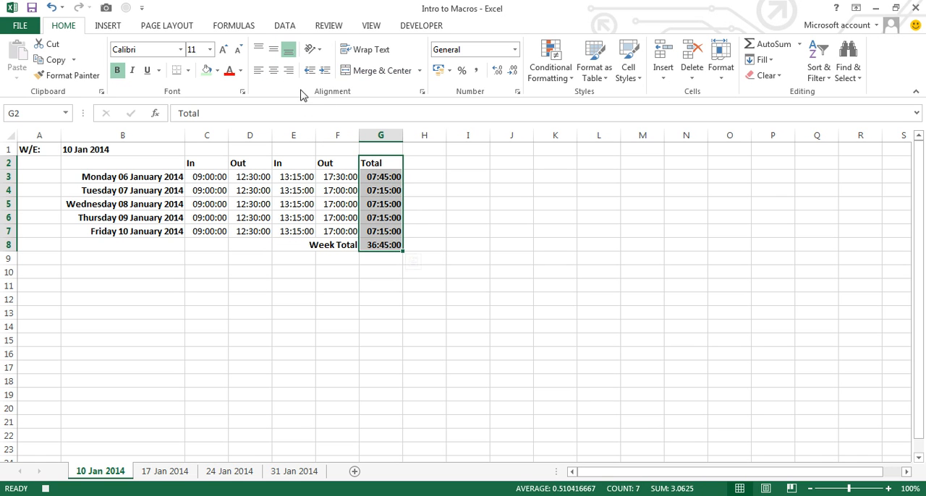
click(217, 70)
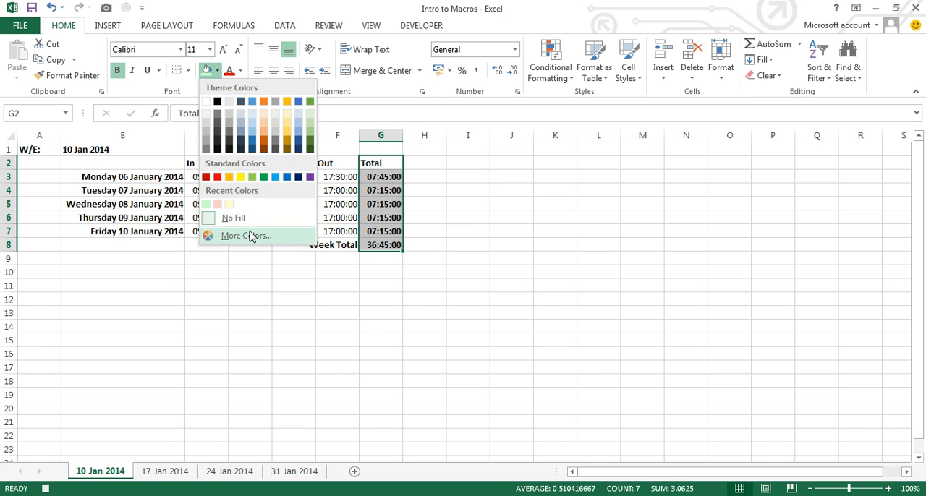
click(248, 236)
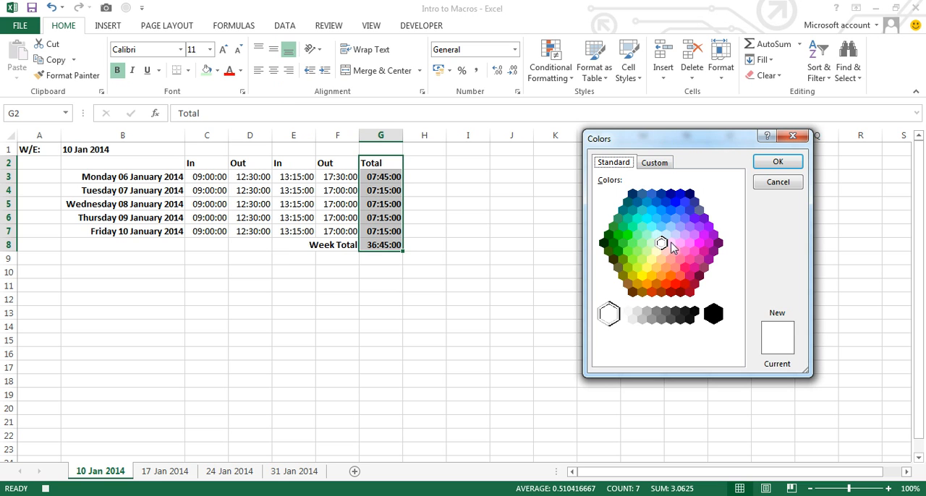
click(670, 244)
click(666, 251)
click(778, 162)
Step: Fill the time entries C3:F7 with a light green chosen from the standard colour palette
drag(206, 177, 340, 231)
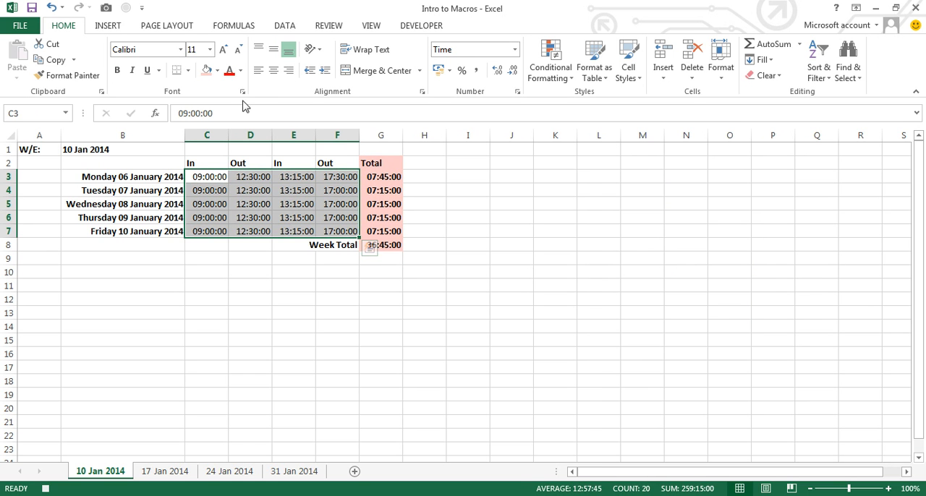
click(217, 70)
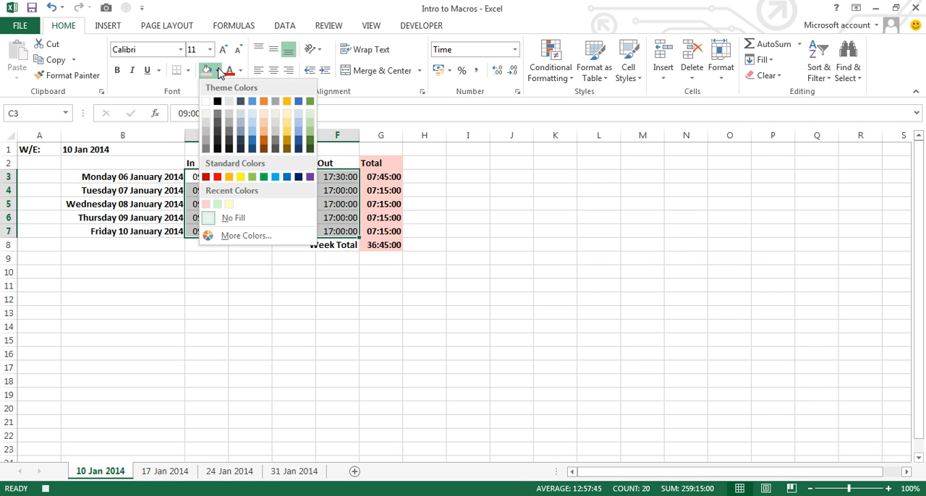
click(246, 236)
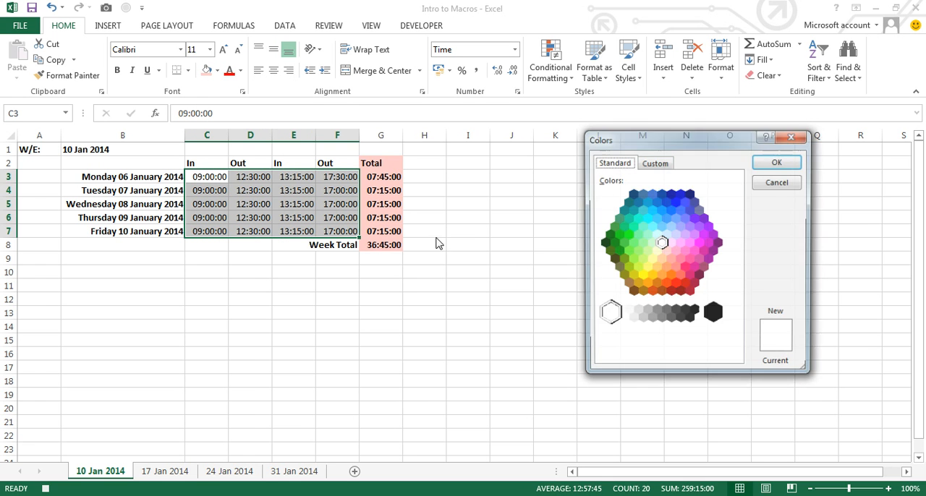
click(646, 251)
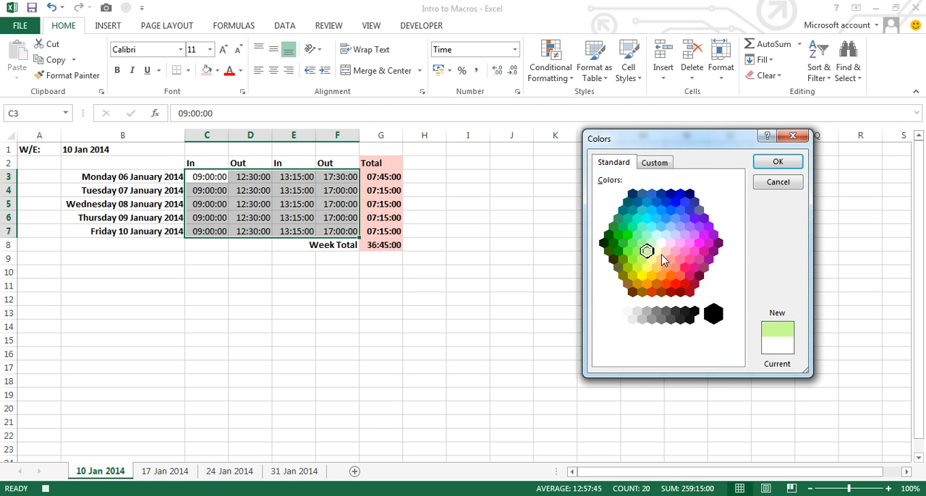
click(652, 243)
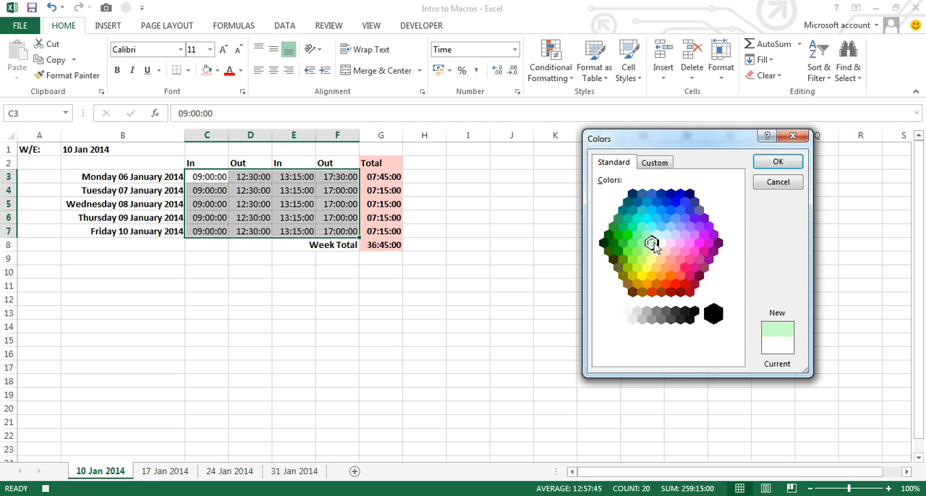
click(778, 161)
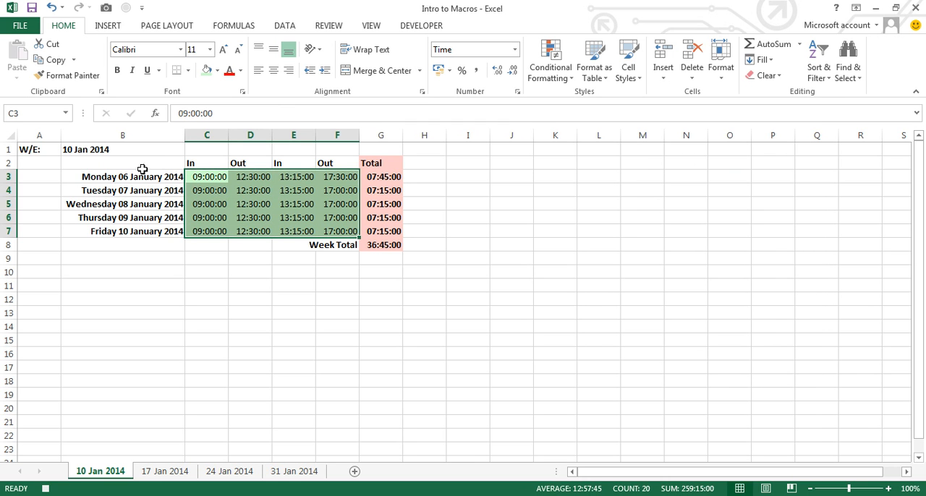
Step: Fill the headings C2:F2, Week Total label, dates B3:B7 and week-ending cells A1:B1 with the recently used light yellow
drag(202, 163, 326, 162)
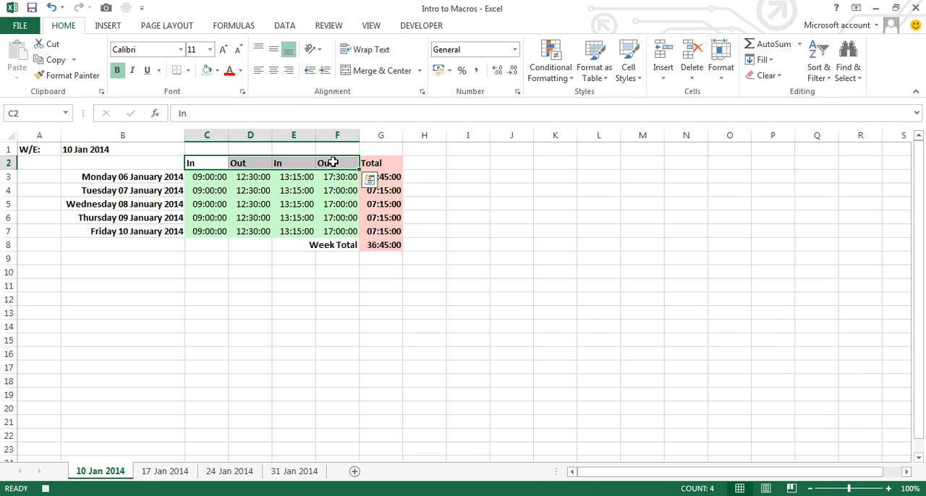
click(325, 245)
drag(140, 177, 138, 231)
drag(43, 150, 103, 151)
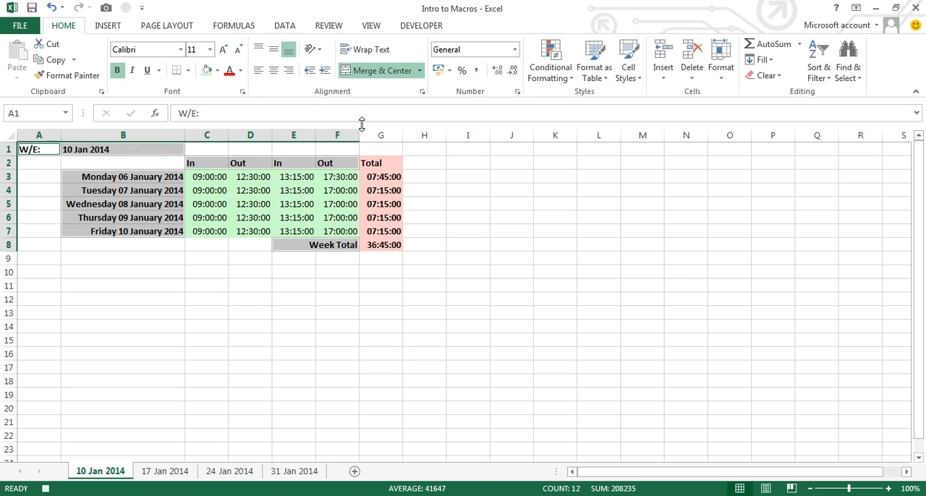
click(218, 72)
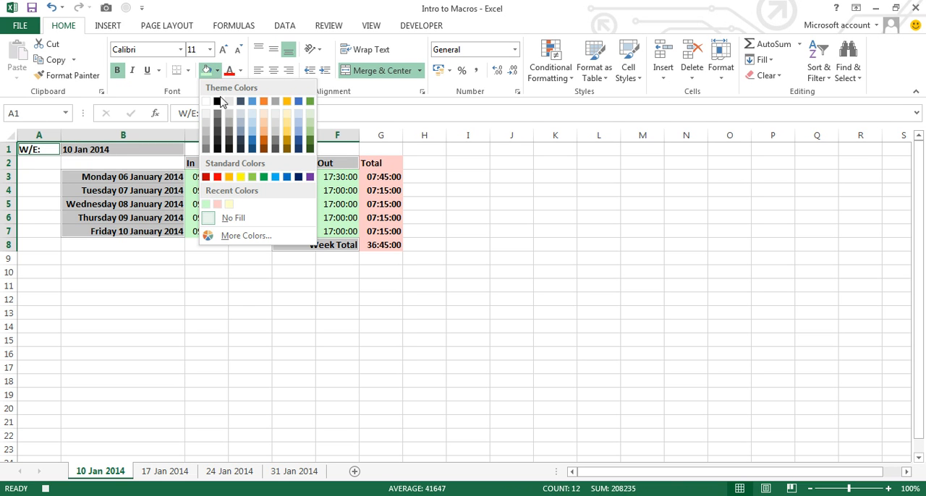
click(229, 205)
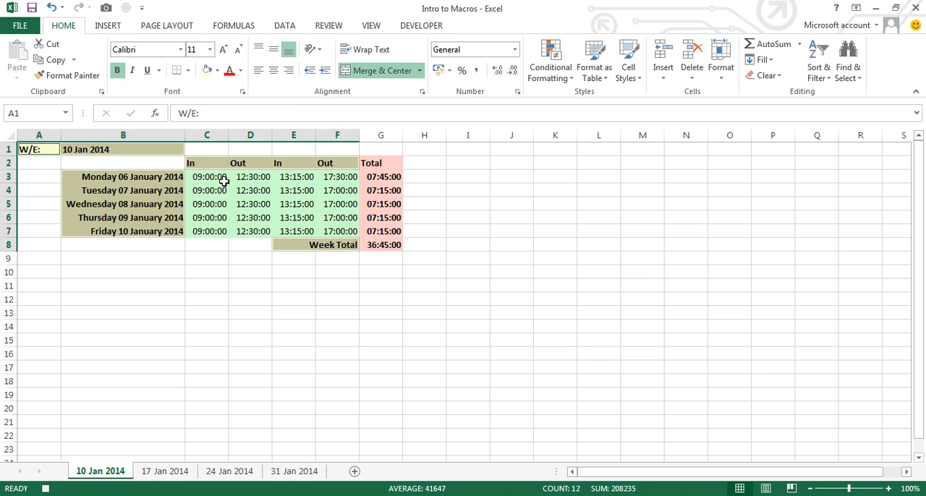
Step: Add the time grid C3:G7, G2, G8 and the Week Total label to the selection and apply All Borders
drag(212, 178, 381, 232)
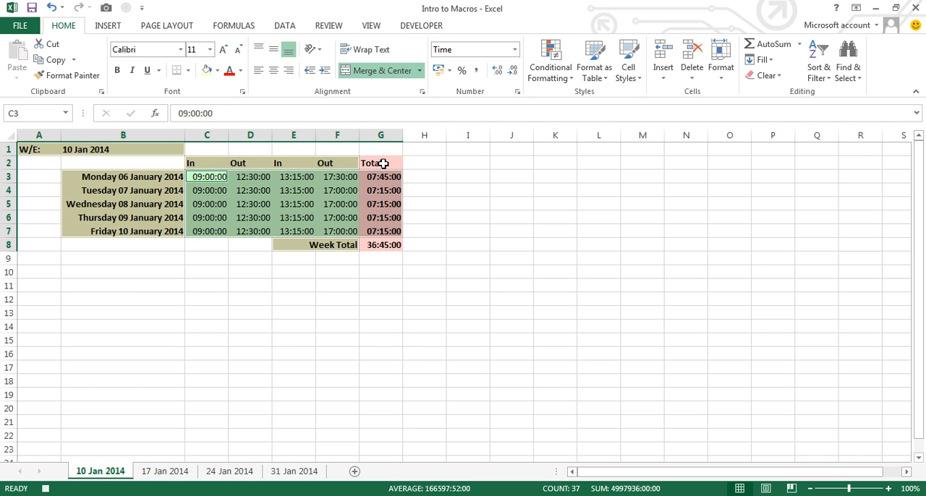
ctrl+click(384, 163)
ctrl+click(390, 246)
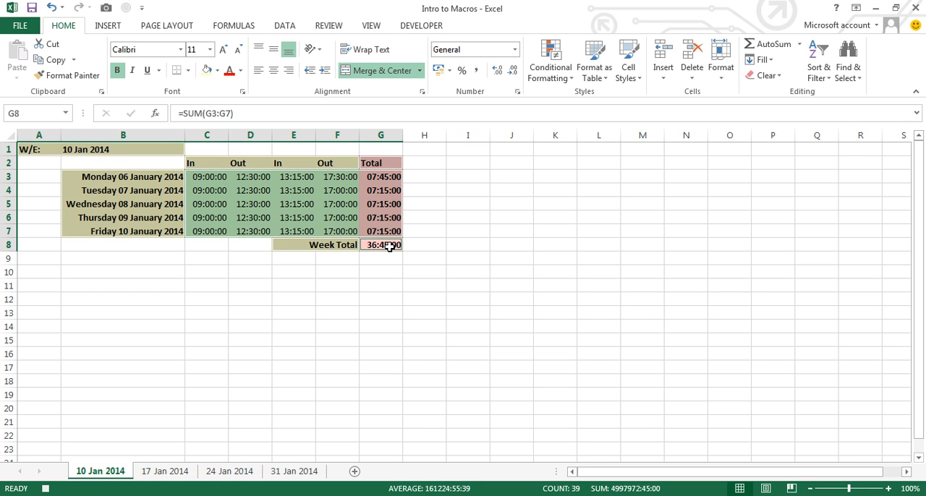
ctrl+click(326, 245)
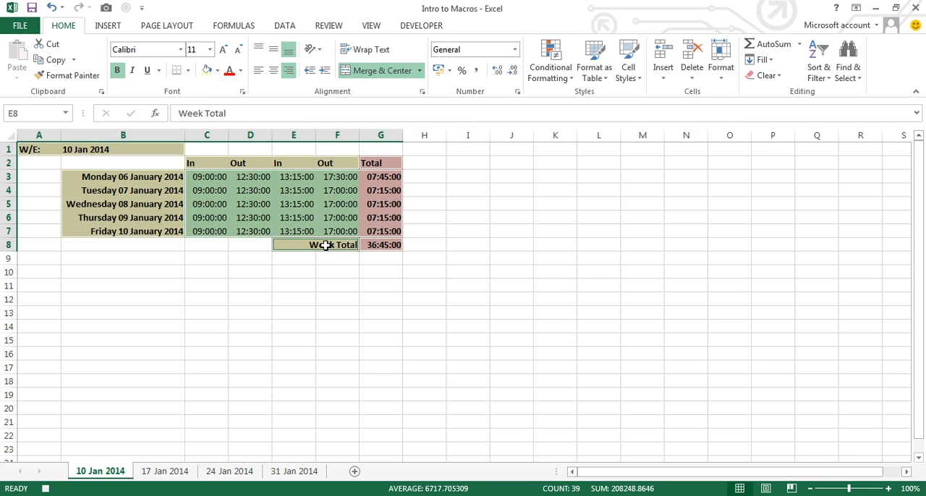
click(187, 70)
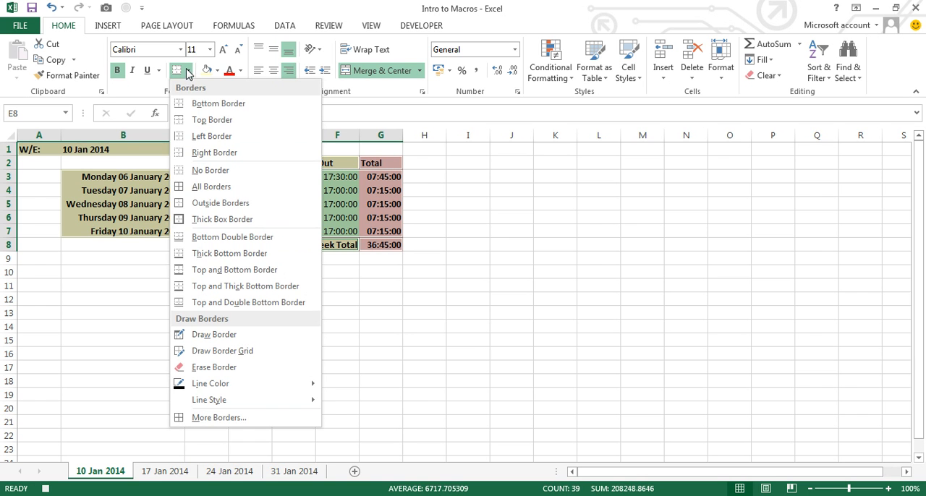
click(210, 193)
click(511, 247)
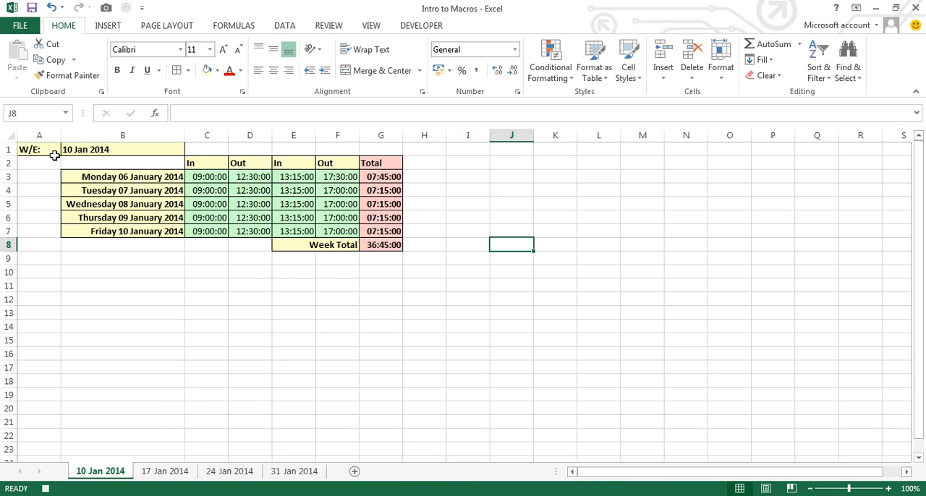
Step: Insert a blank column before column A and a blank row above row 1
right_click(38, 133)
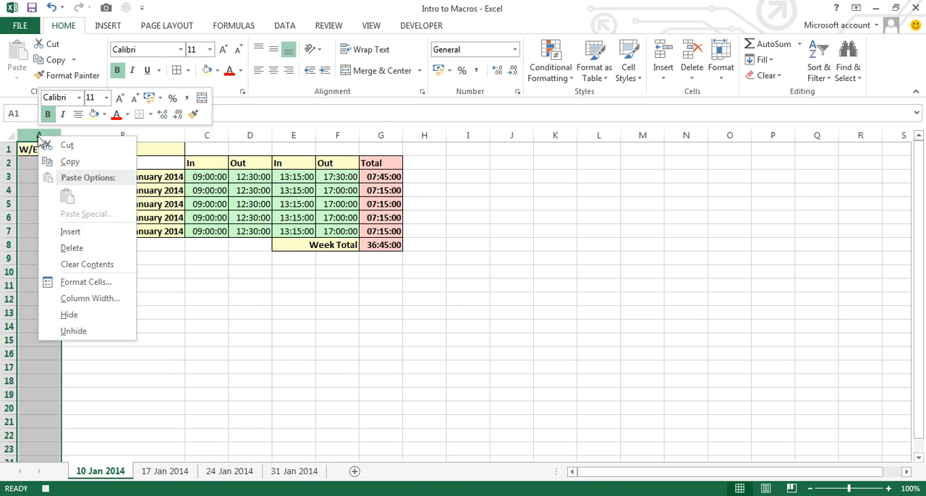
click(70, 232)
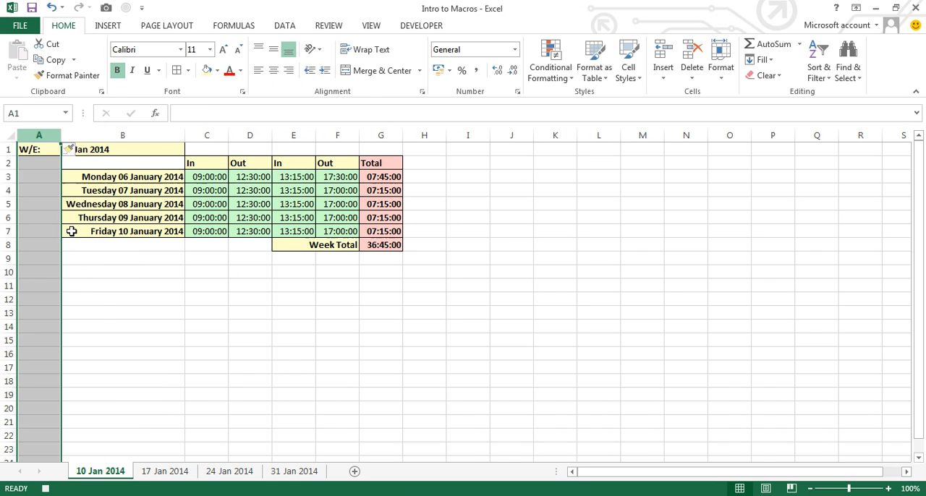
right_click(8, 149)
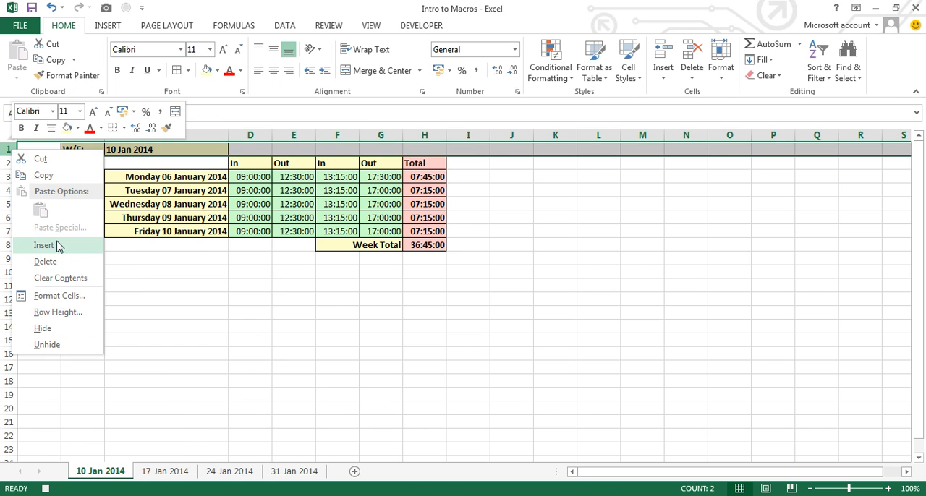
click(61, 244)
Step: Select the empty cell K5 and stop recording the macro
click(546, 205)
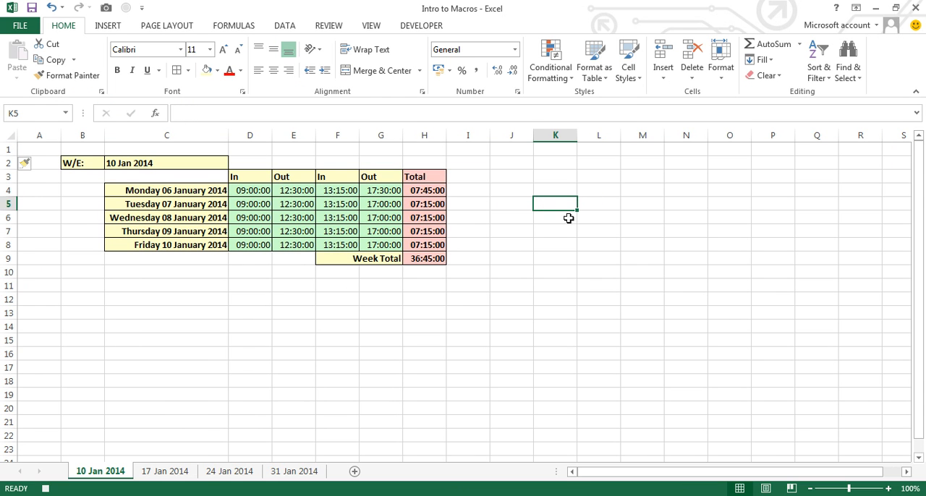
click(411, 31)
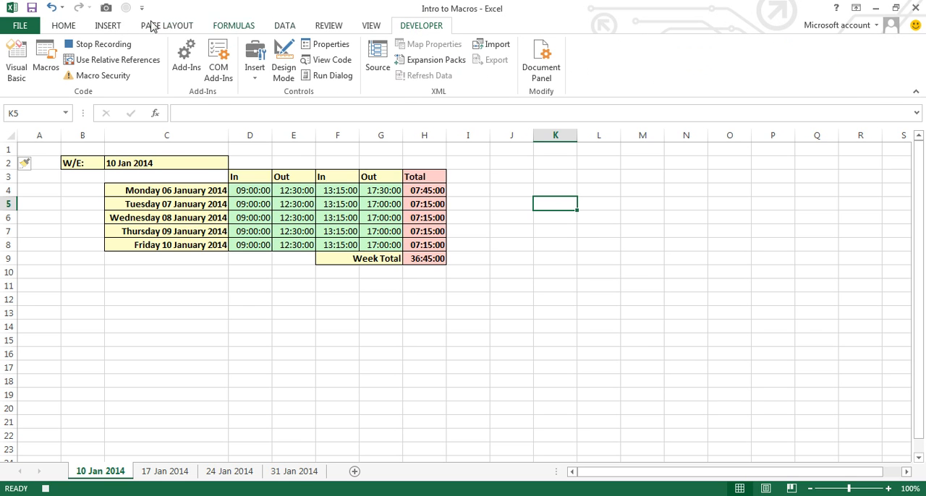
click(90, 49)
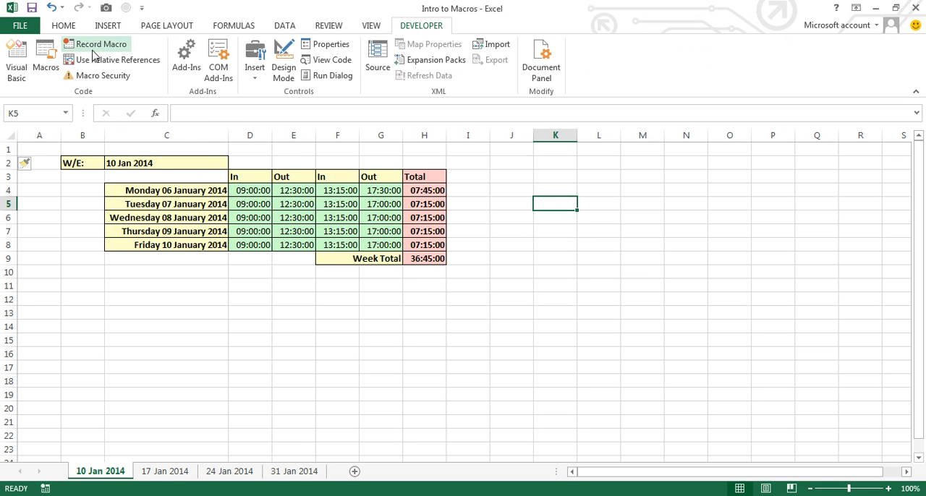
Step: Run the Bold_and_Colour macro on the 17 Jan 2014 sheet
click(173, 472)
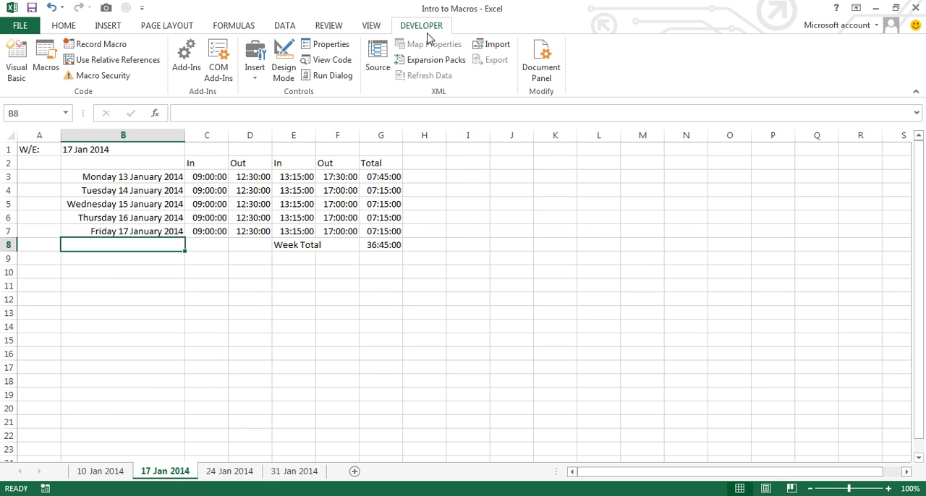
click(44, 65)
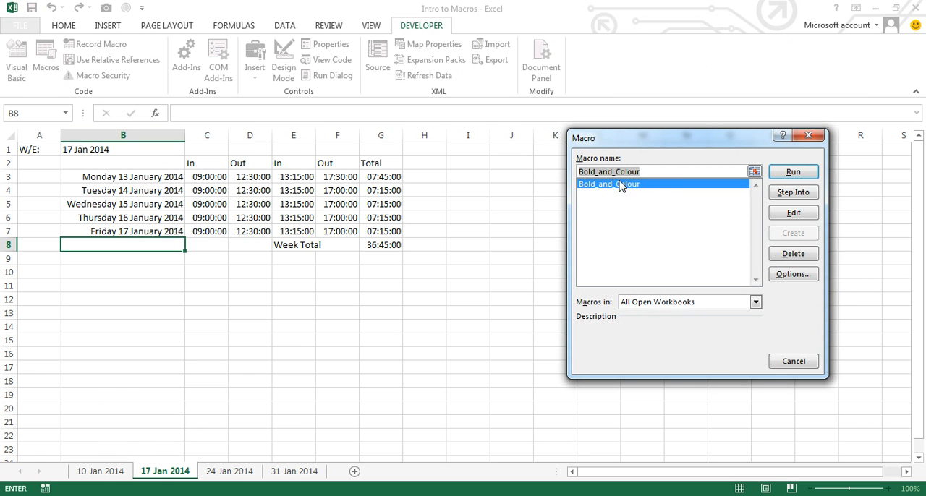
click(792, 173)
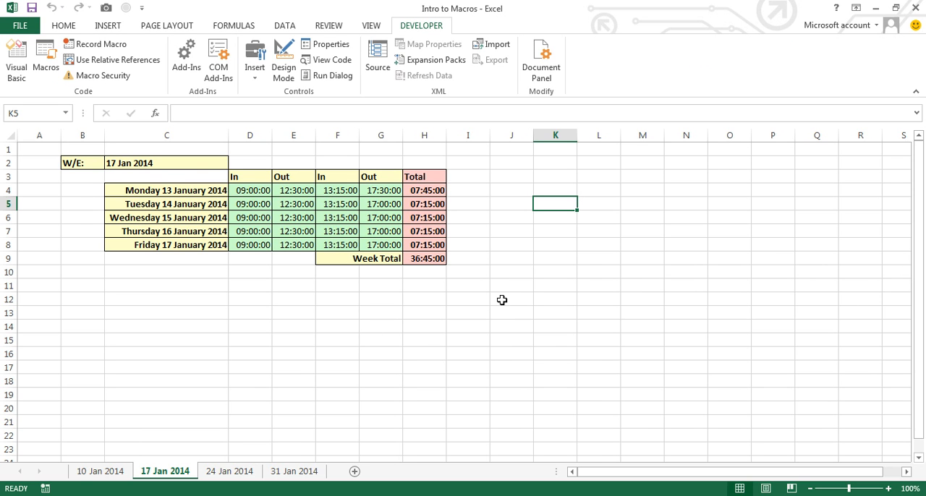
Step: Return to the 10 Jan 2014 sheet and examine the In and Out times in D4:G8
click(120, 475)
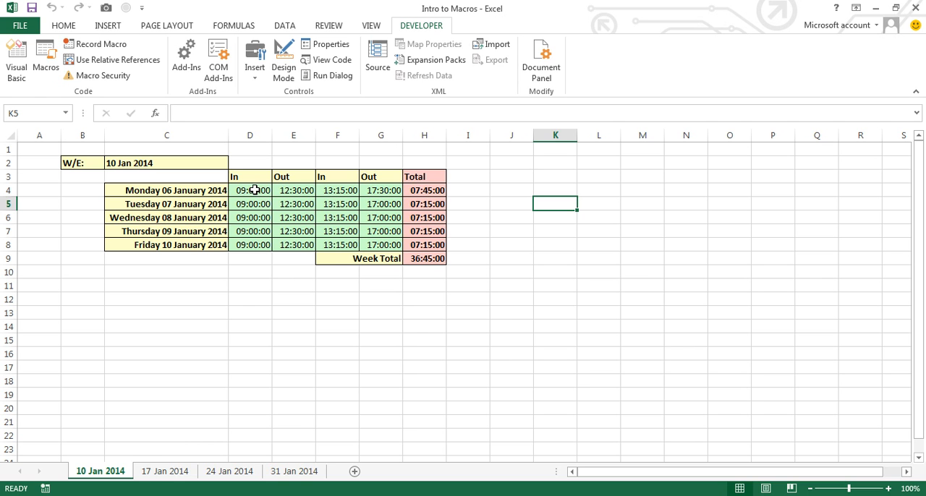
drag(255, 190, 364, 246)
click(645, 233)
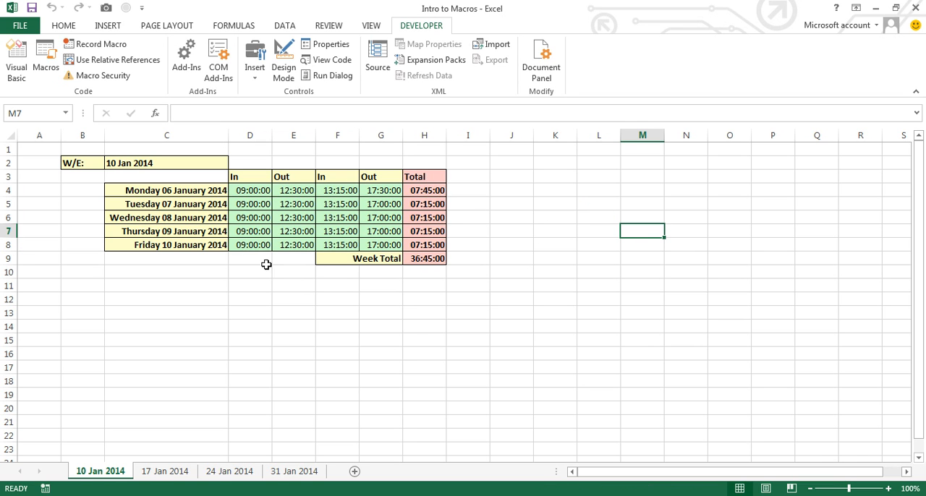
drag(250, 190, 382, 246)
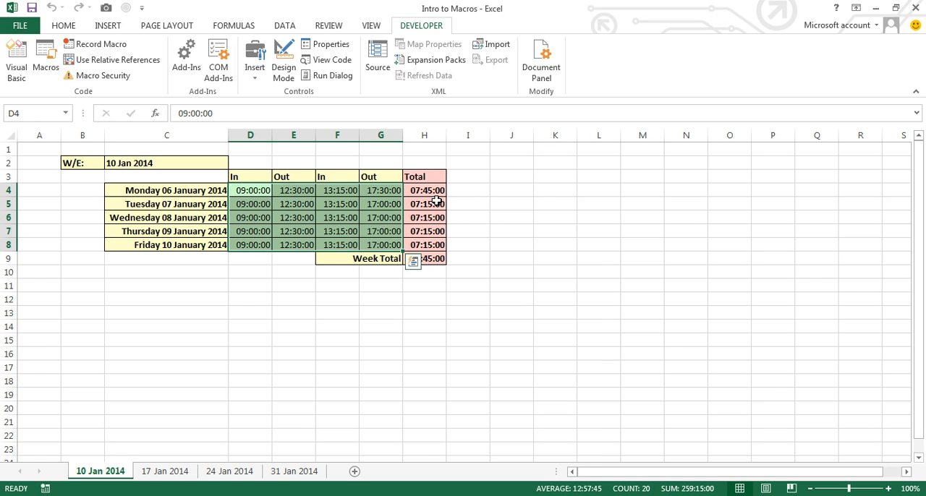
click(544, 202)
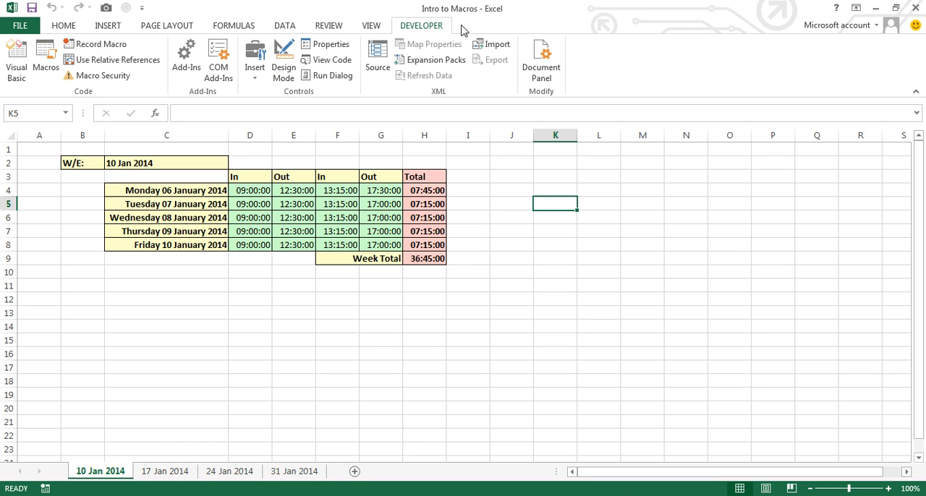
Step: Start recording a new macro named Protection, stored in This Workbook
click(99, 45)
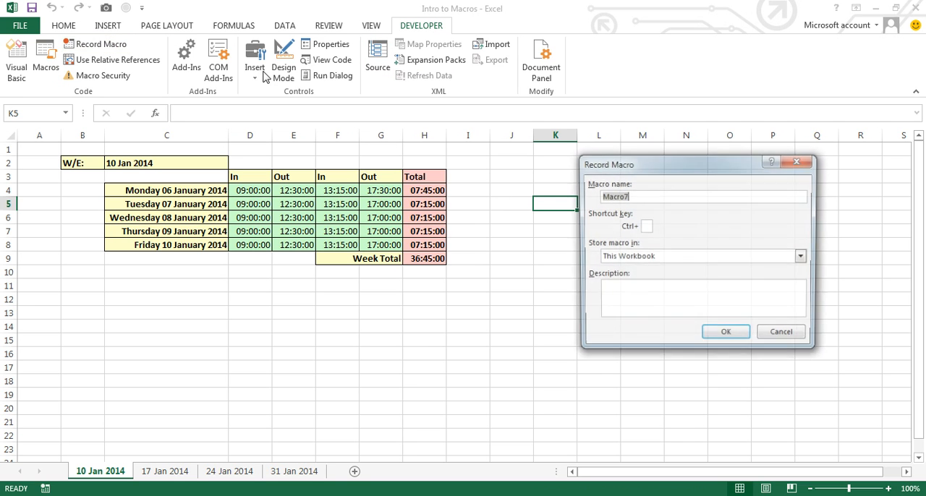
text(Protection)
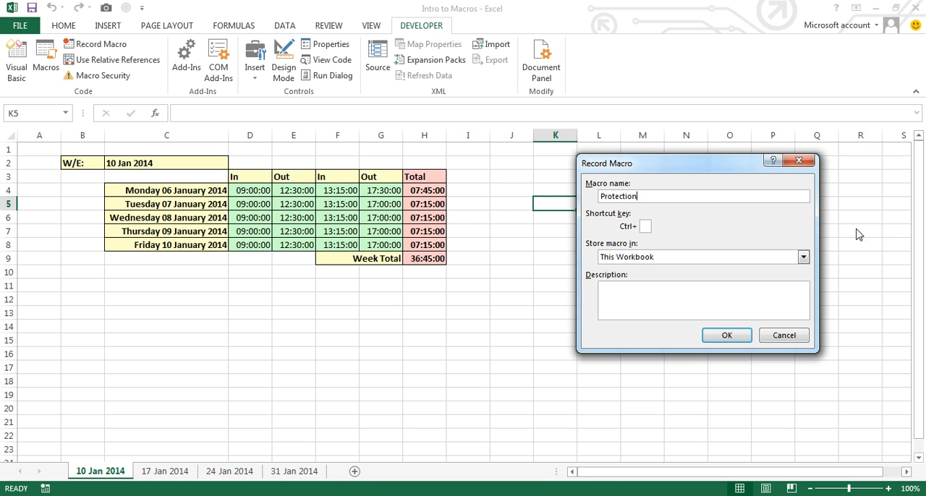
click(737, 341)
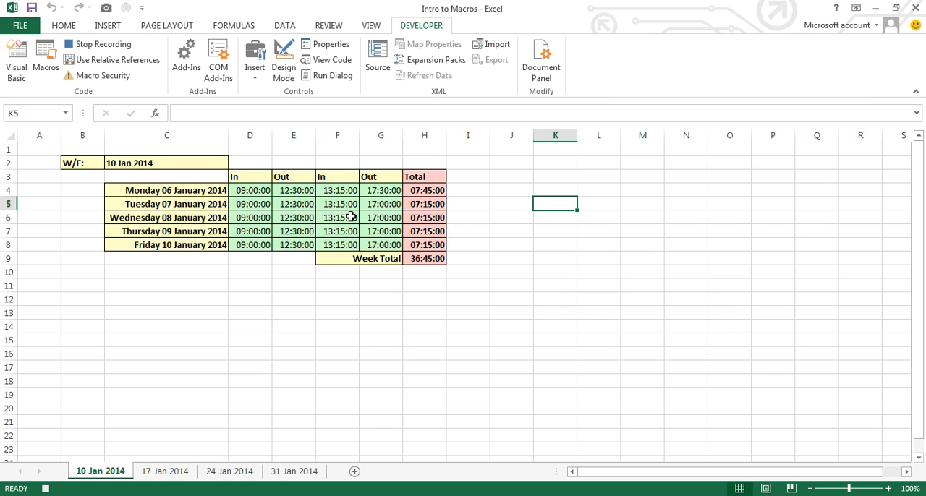
Step: Remove the Locked protection setting from the In and Out time cells D4:G8
drag(256, 190, 373, 246)
right_click(378, 246)
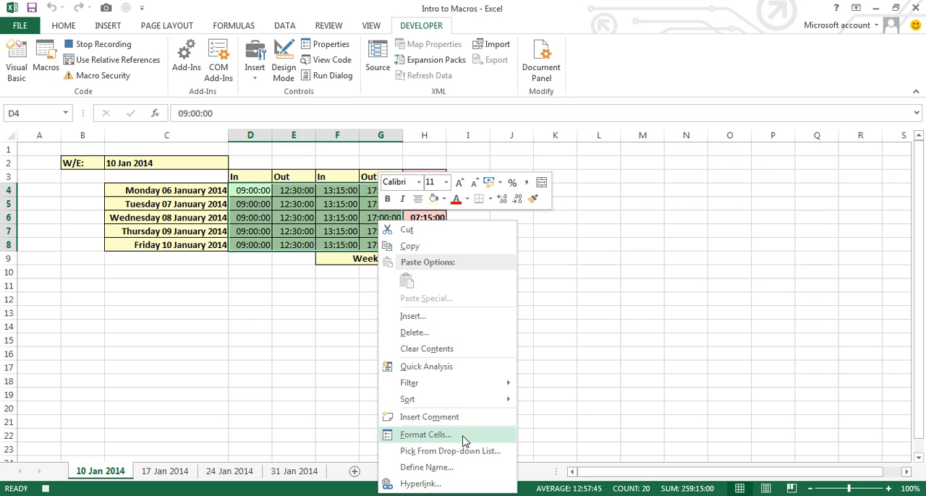
click(427, 435)
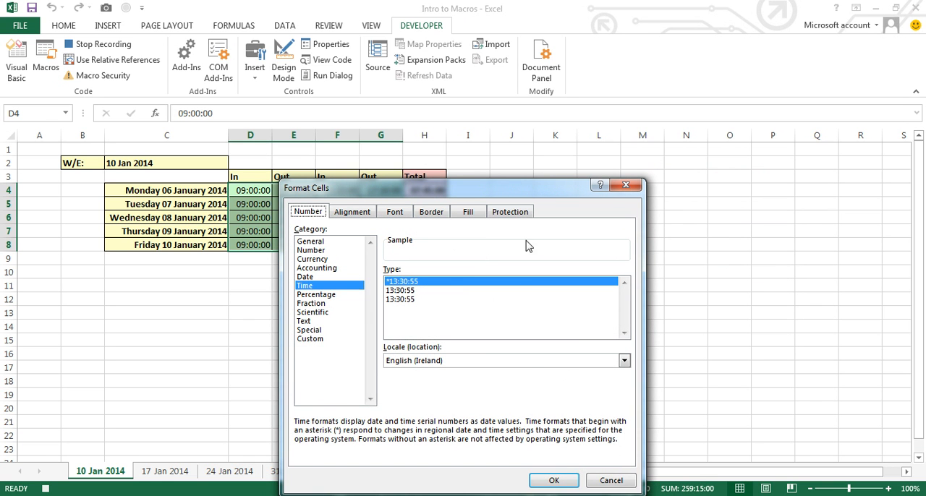
click(508, 212)
click(303, 231)
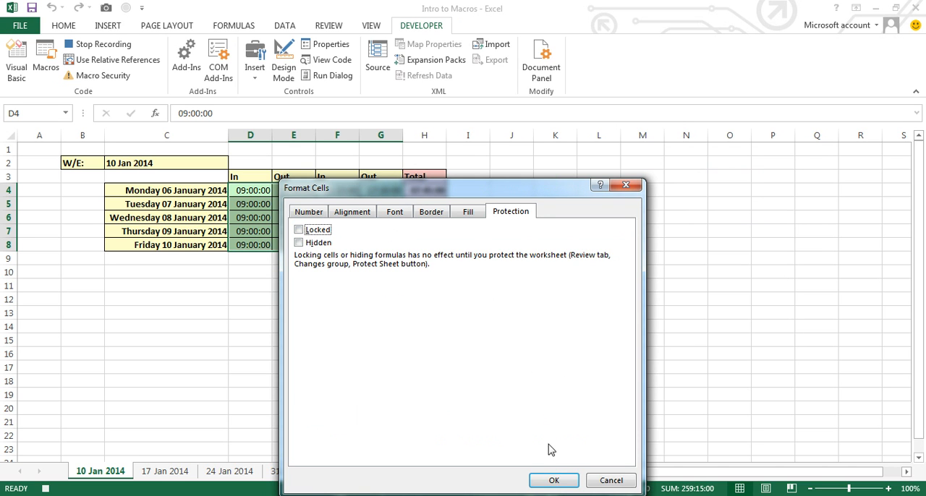
click(553, 481)
Step: Select the empty cell I4, protect the sheet without a password using the default permissions, and stop recording the macro
click(470, 190)
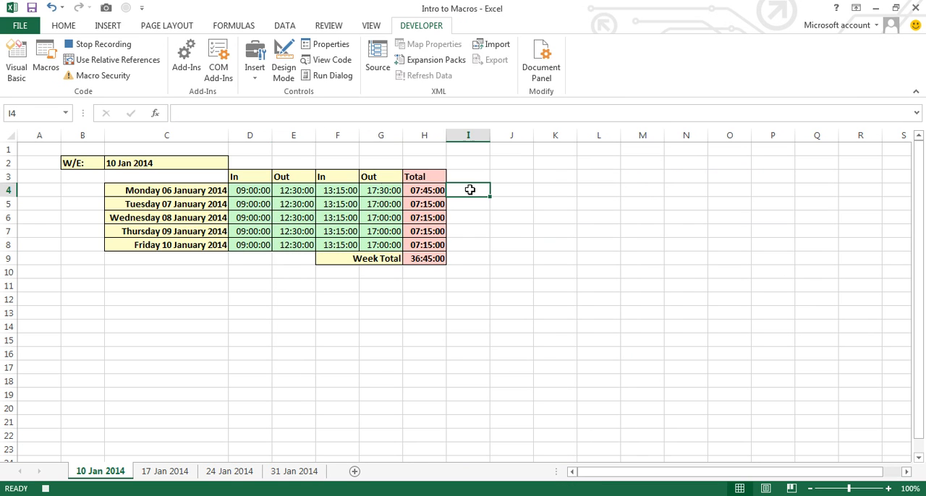
click(327, 26)
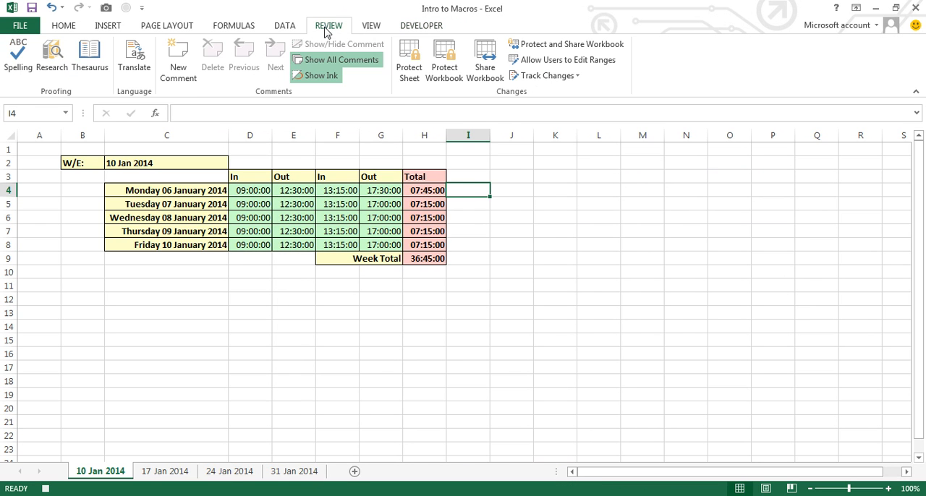
click(410, 72)
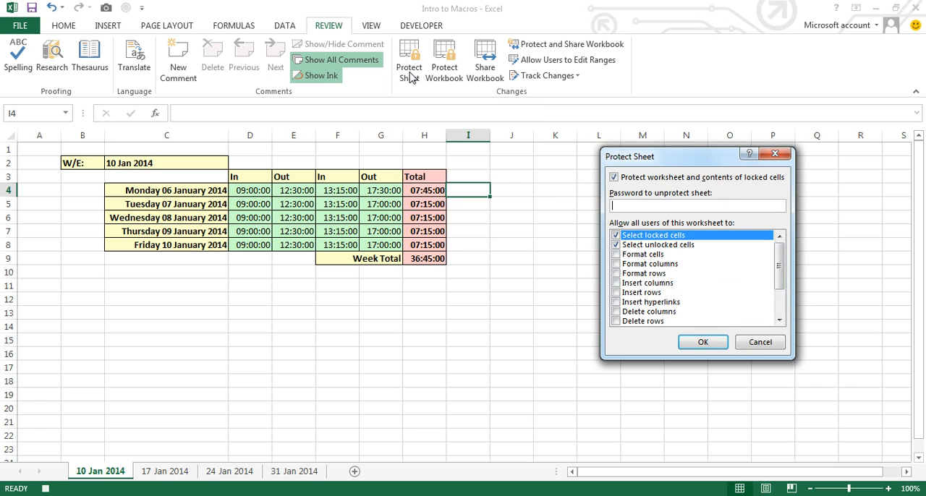
click(717, 349)
click(436, 27)
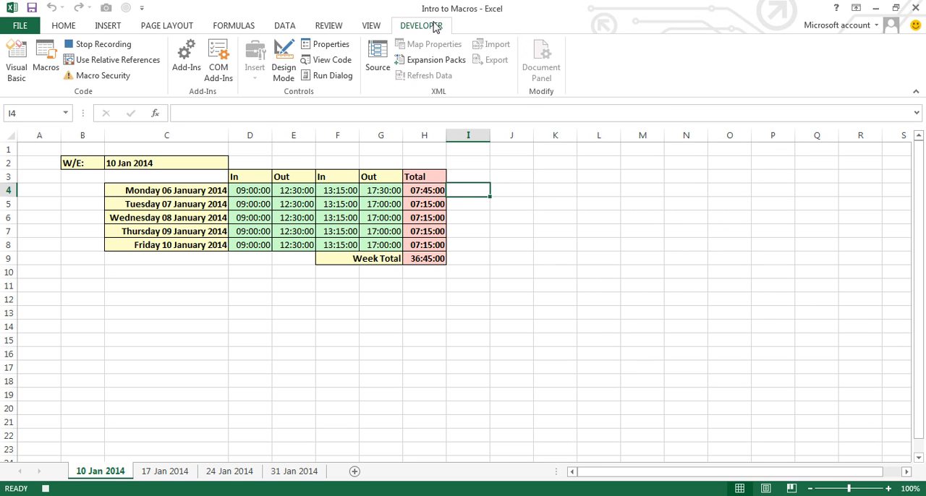
click(97, 43)
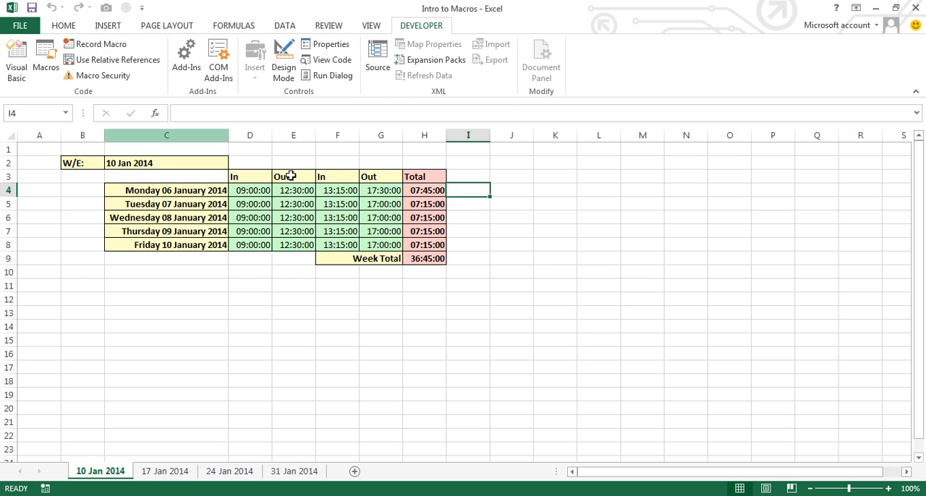
Step: Try to edit Monday's total formula in cell H4 on the protected sheet
click(429, 190)
double_click(429, 189)
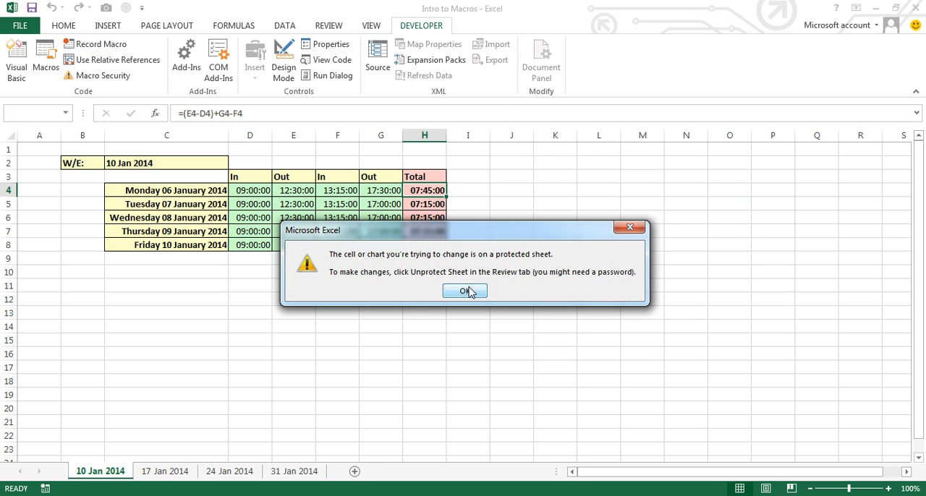
click(467, 291)
Step: Set Monday's final Out time in cell G4 to 17:00
click(377, 190)
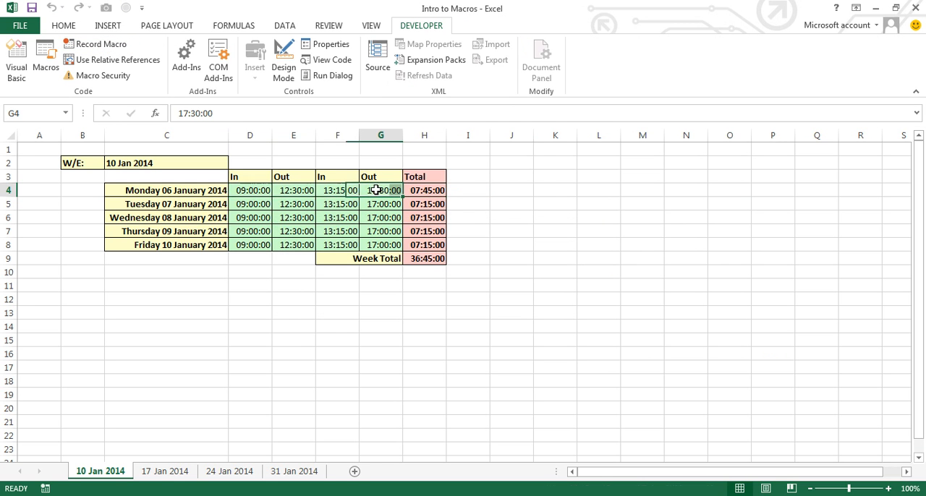
text(17)
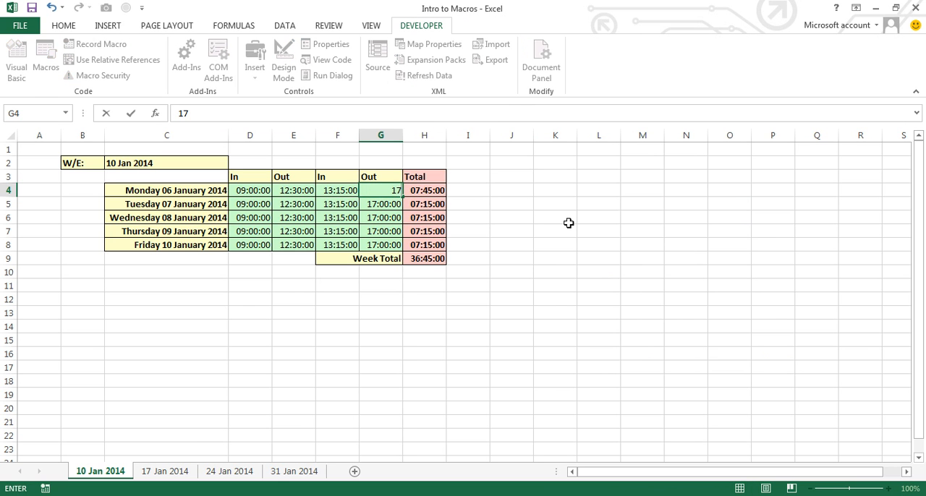
text(:00)
key(Return)
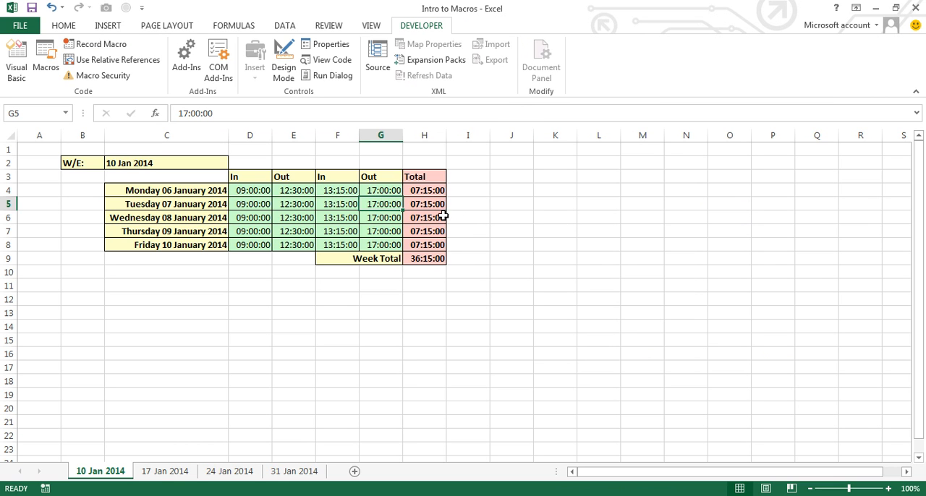
Step: View the 17 Jan 2014 and 24 Jan 2014 sheets, and return to the 10 Jan 2014 sheet
click(163, 474)
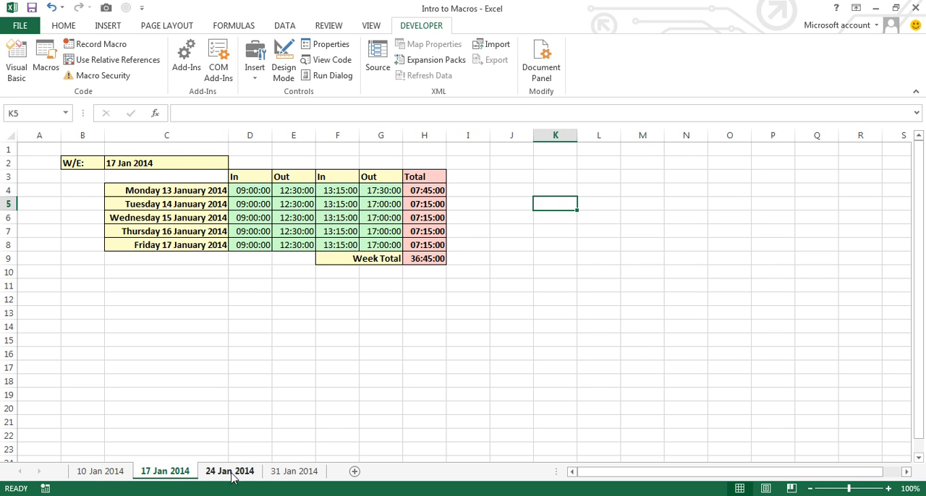
click(232, 473)
click(165, 473)
click(107, 477)
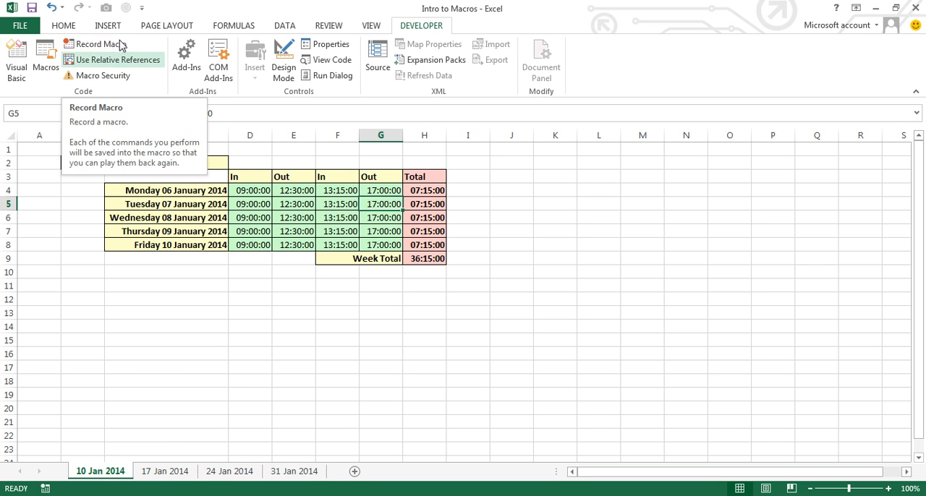
Step: Start recording another macro named Gridlines, stored in This Workbook
click(100, 44)
text(Gridl)
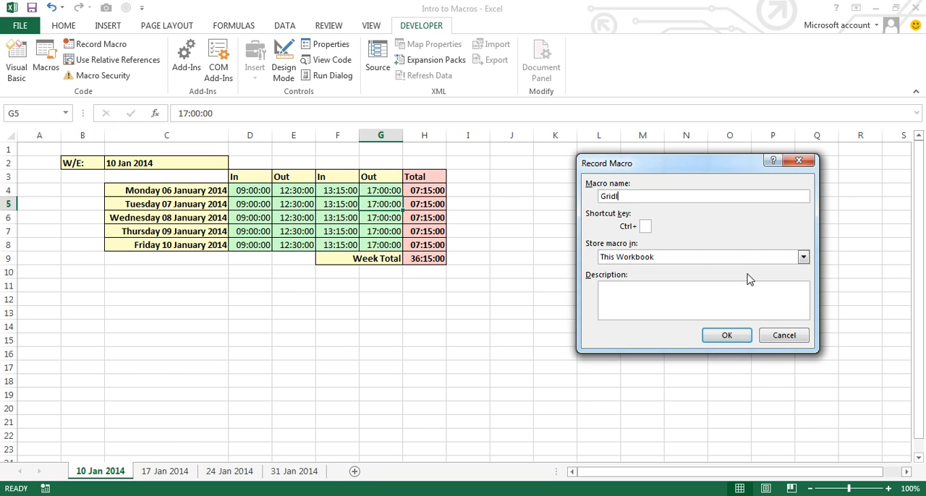
click(726, 335)
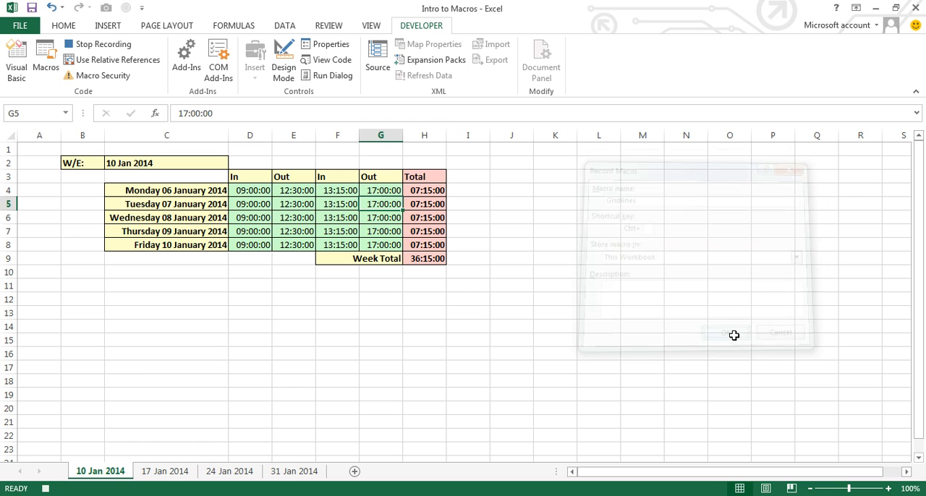
Step: Turn off the gridlines on the 10 Jan 2014 sheet and stop recording the macro
click(372, 26)
click(150, 70)
click(423, 27)
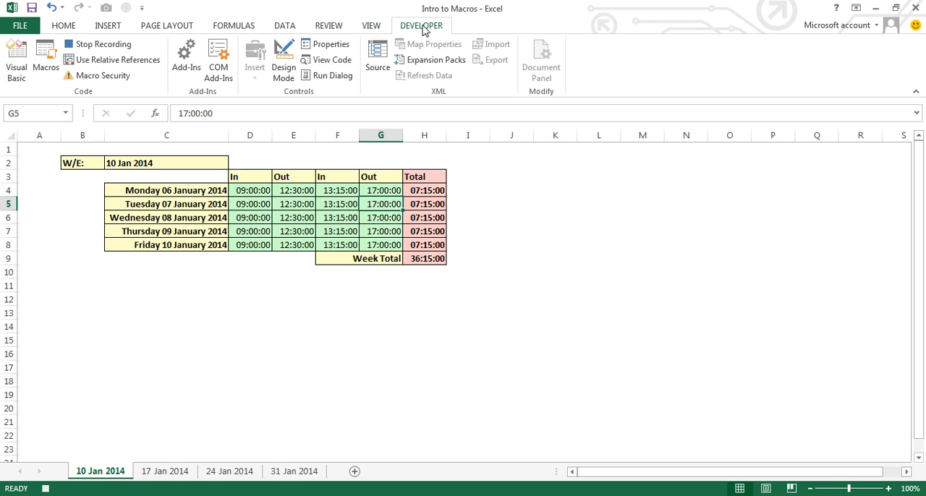
click(104, 44)
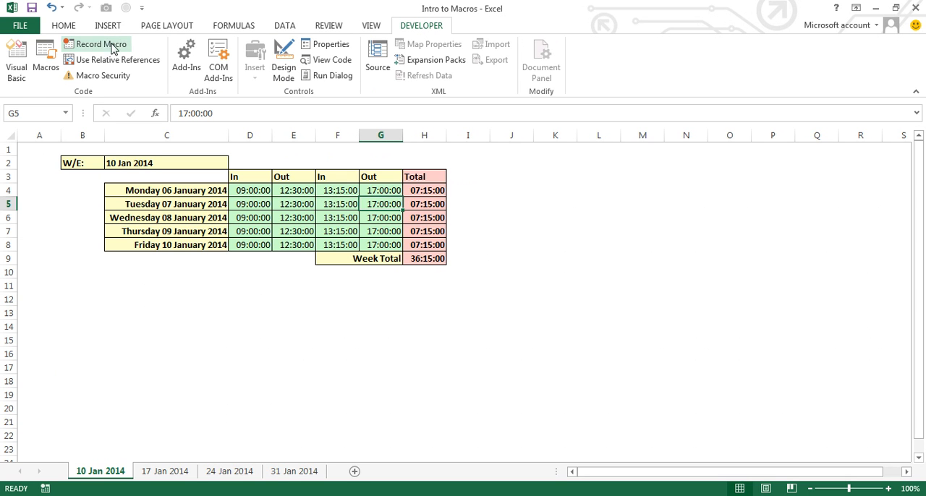
Step: Compare the formatting and gridlines of the 10, 17 and 24 Jan 2014 sheets, ending on the 24 Jan 2014 sheet
click(180, 470)
click(239, 471)
click(94, 475)
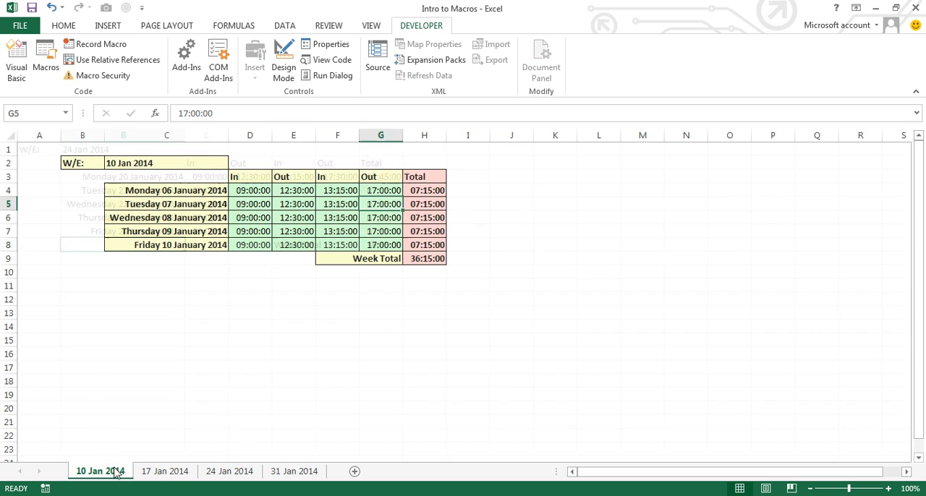
click(180, 472)
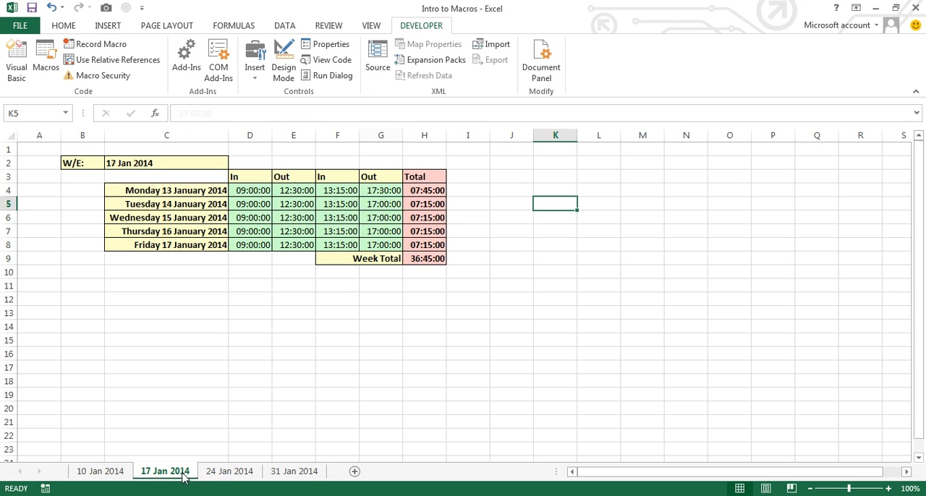
click(228, 474)
click(166, 472)
click(122, 473)
click(148, 473)
click(226, 472)
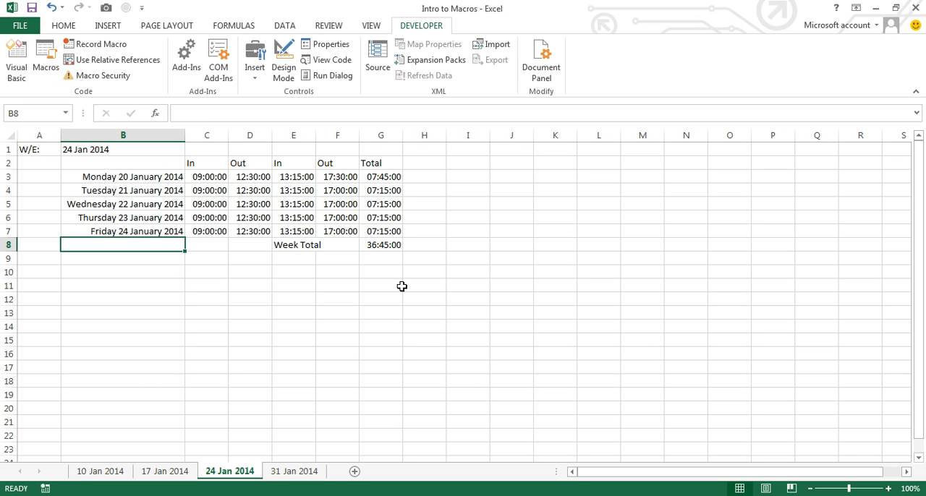
Step: Open the Visual Basic editor and display the code of Module1
key(alt)
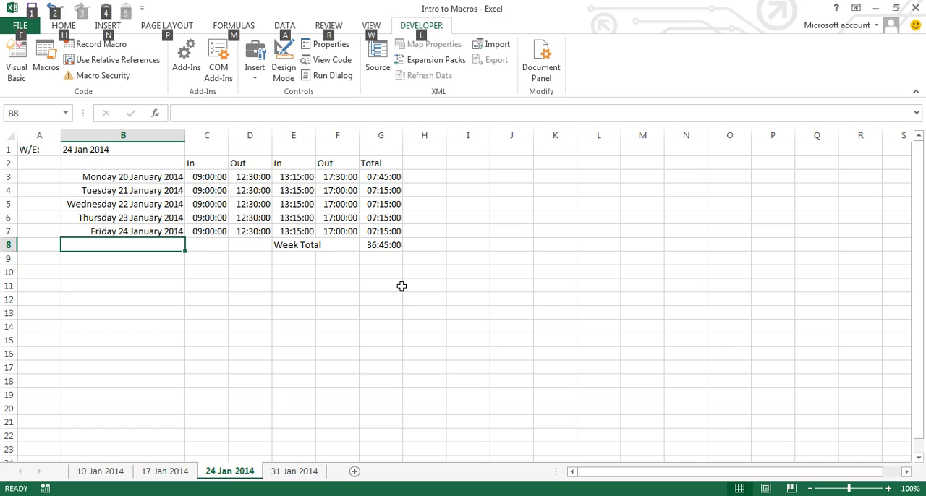
key(alt+F11)
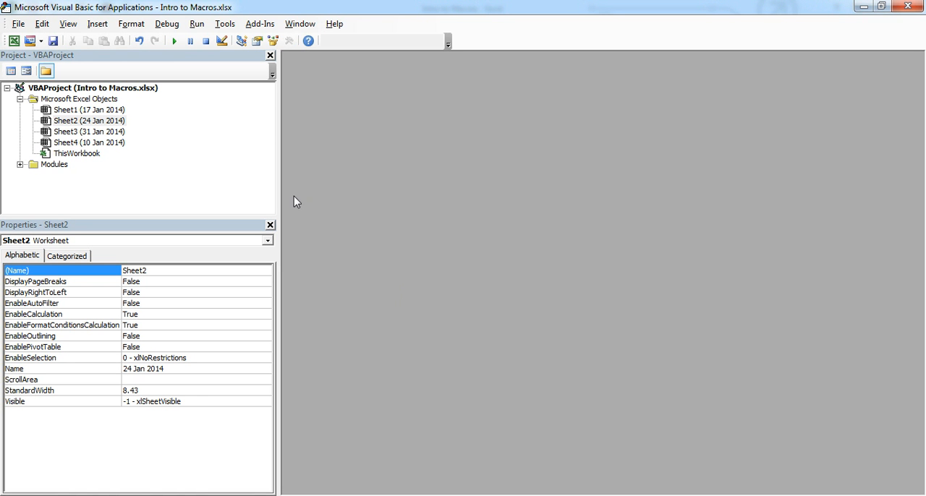
click(19, 165)
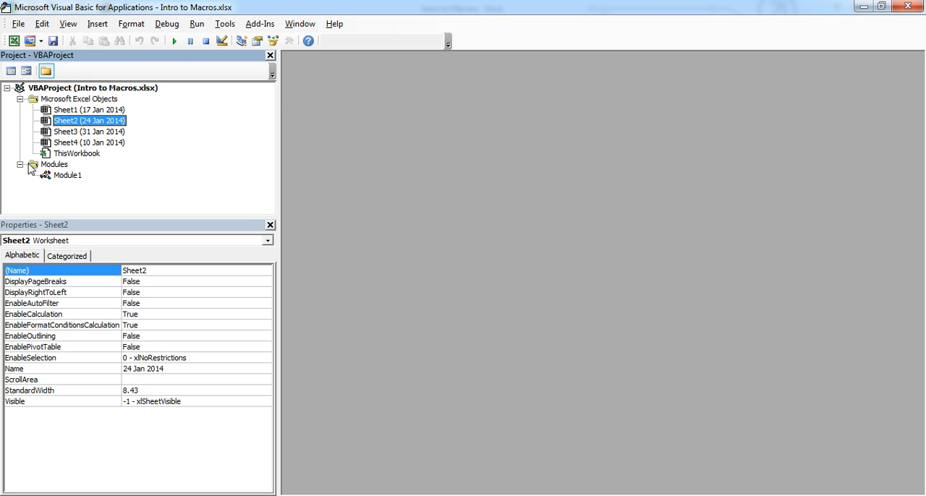
double_click(64, 176)
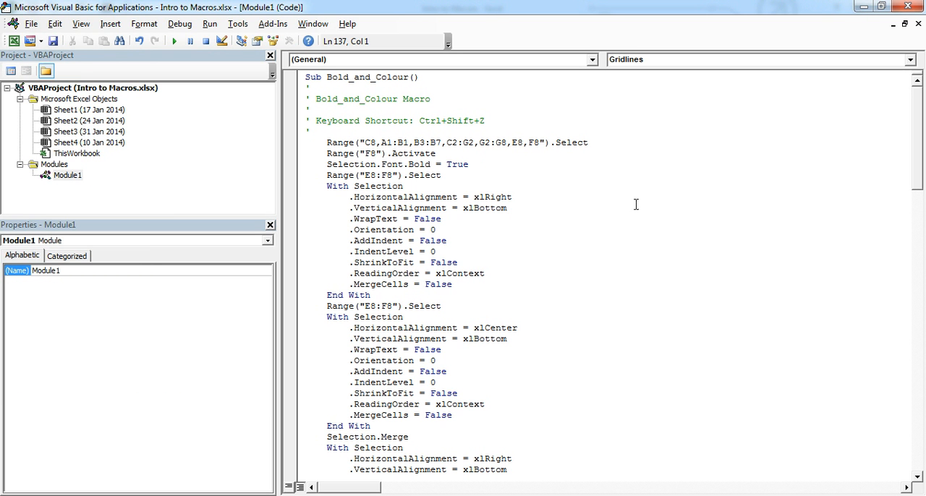
Step: Examine the recorded code of the Bold_and_Colour, Protection and Gridlines macros, including where each Sub begins and ends
click(297, 81)
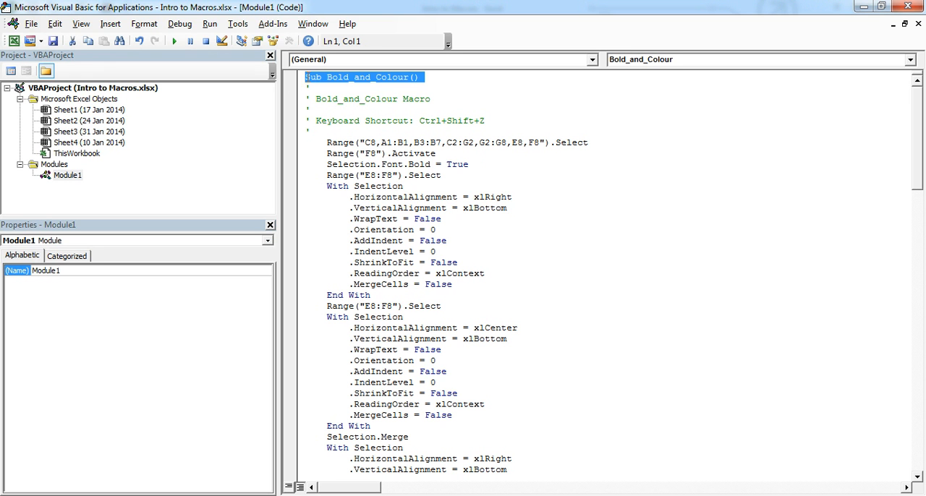
click(327, 77)
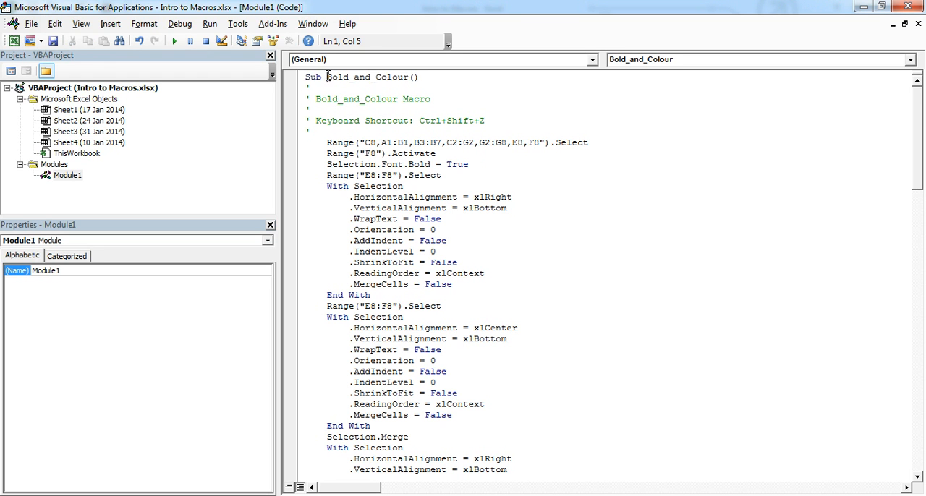
scroll(459, 130, down, 20)
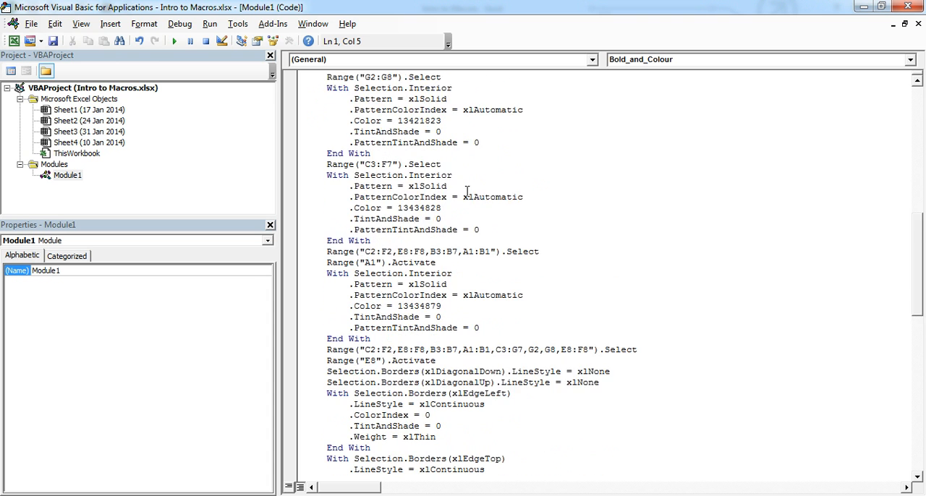
scroll(466, 194, down, 10)
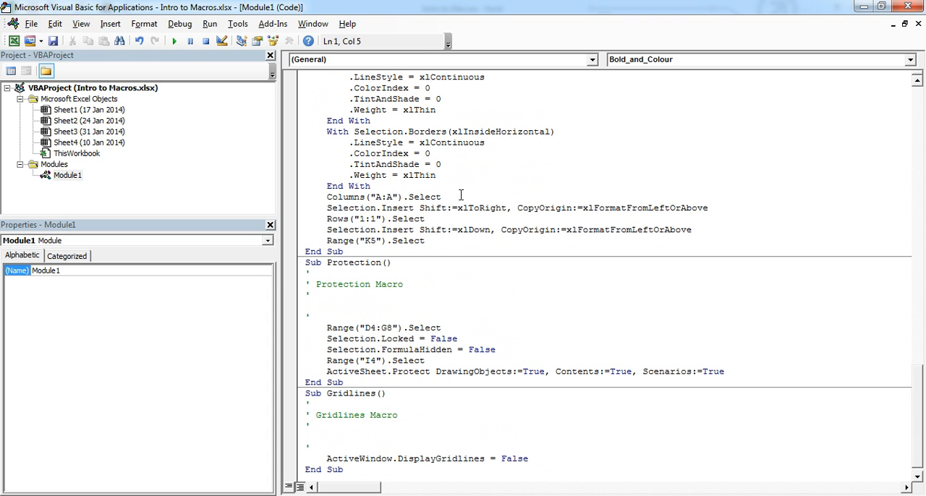
scroll(346, 257, down, 1)
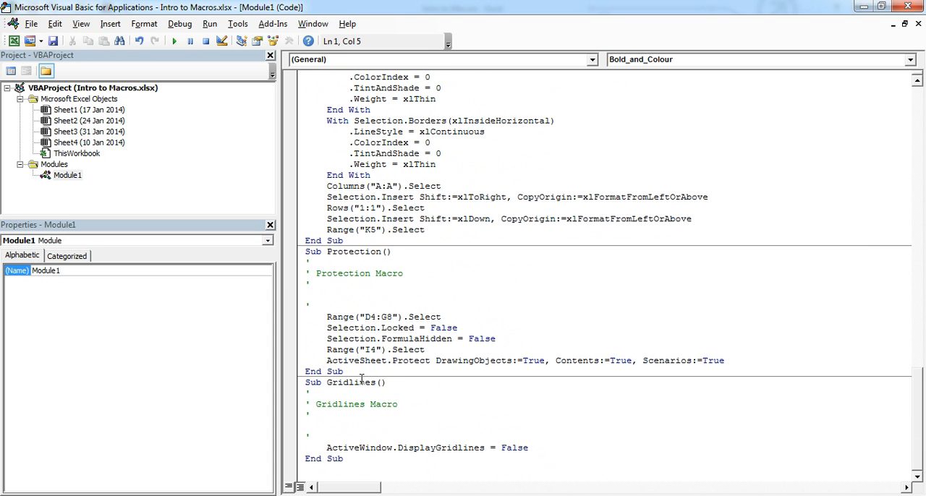
scroll(437, 361, up, 1)
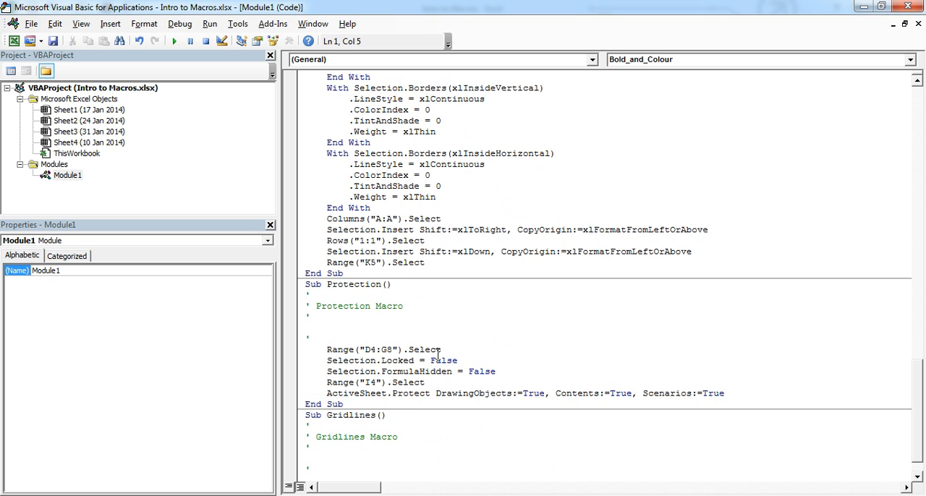
scroll(437, 353, down, 1)
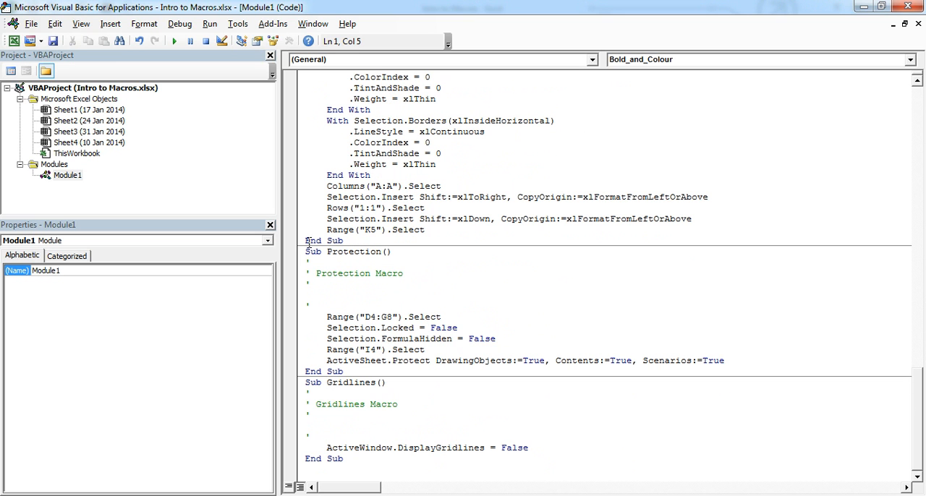
Step: Merge the three macros in Module1 by deleting the End Sub and Sub lines before the Protection and Gridlines sections
drag(304, 241, 416, 256)
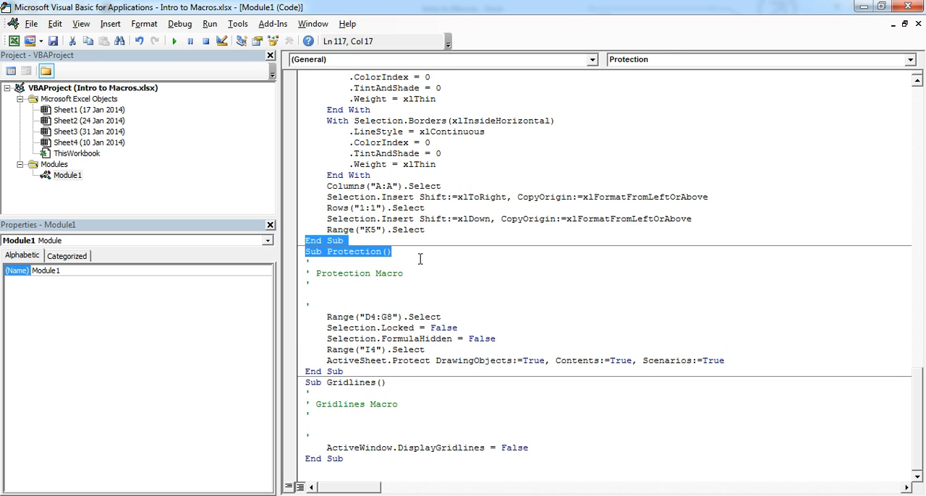
key(Delete)
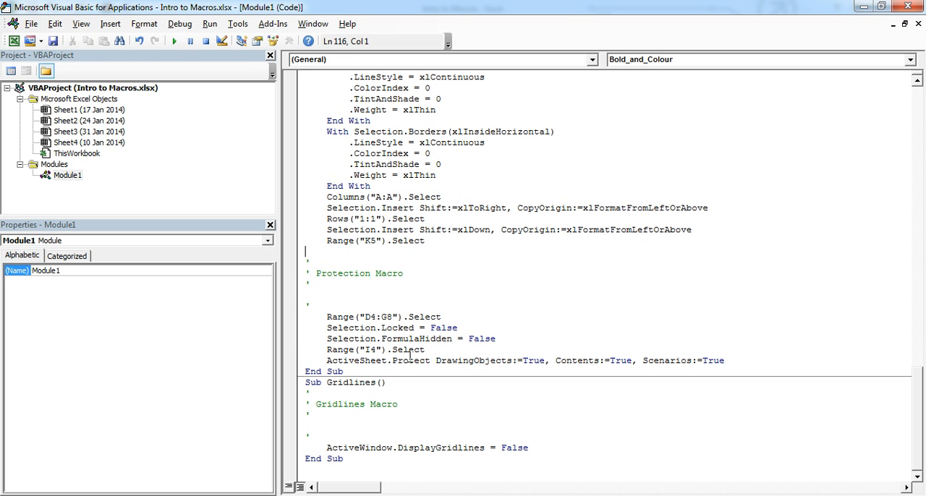
drag(305, 371, 304, 389)
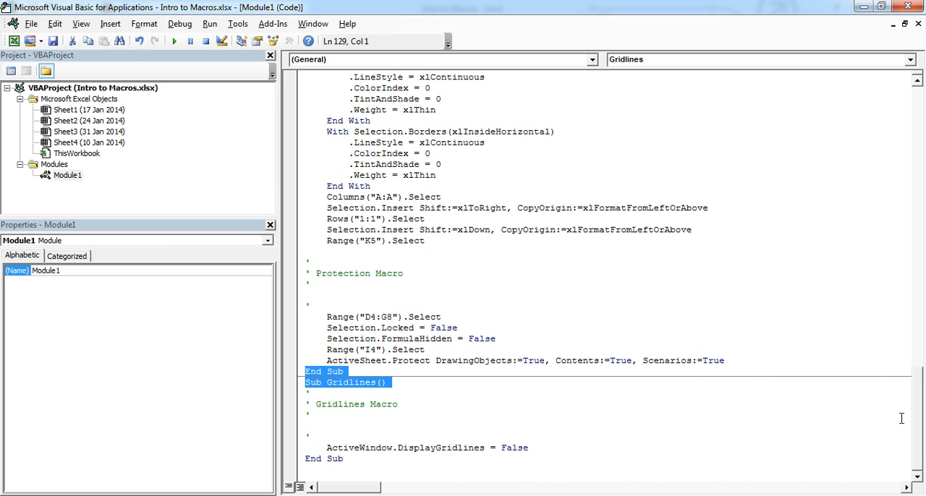
key(Delete)
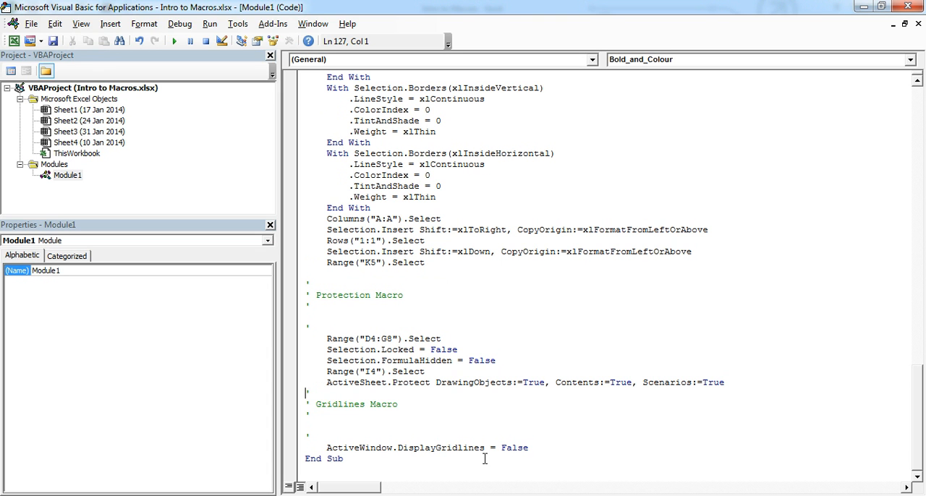
Step: Rename the combined Sub as Bold_and_Colour_Protect_Grid and save the file, continuing as a macro-free workbook
drag(918, 424, 923, 104)
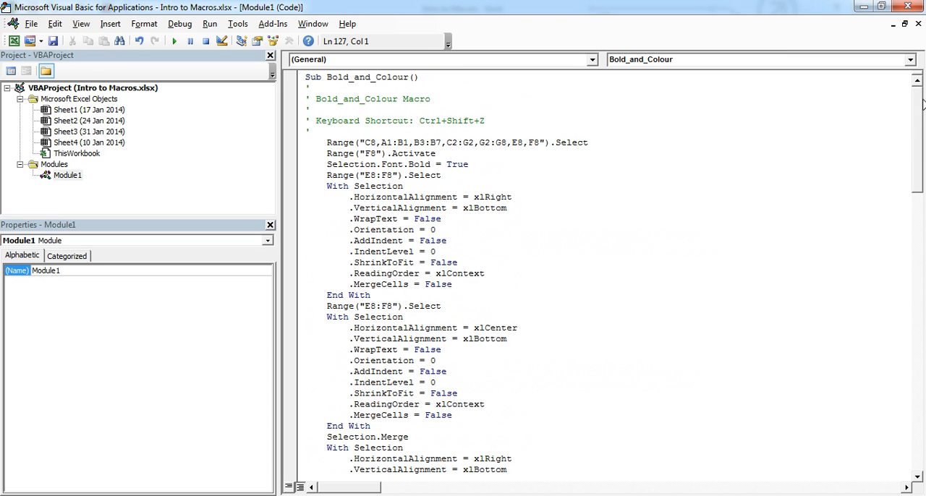
click(410, 76)
text(_)
text(Protect_Grid)
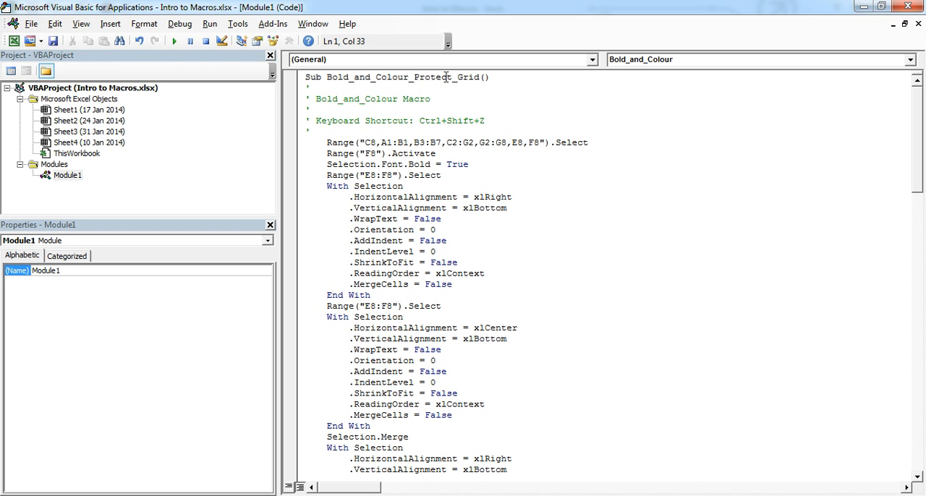
click(53, 41)
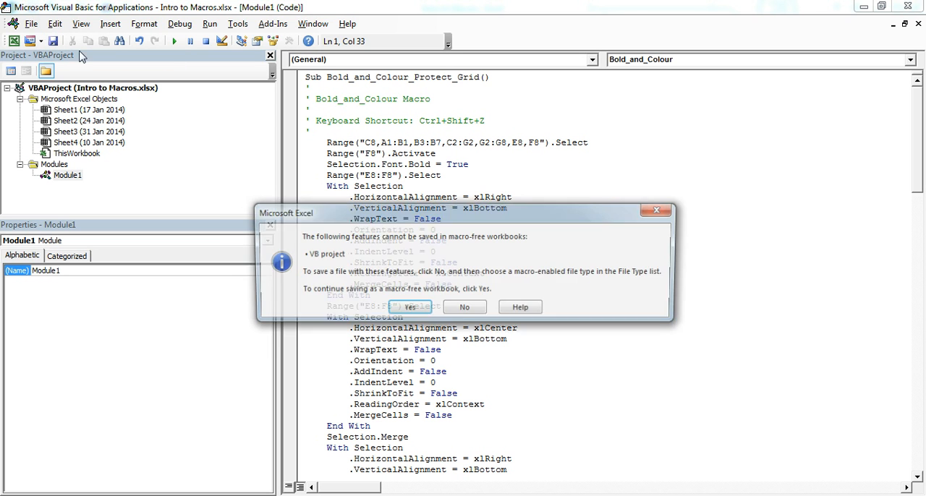
click(423, 311)
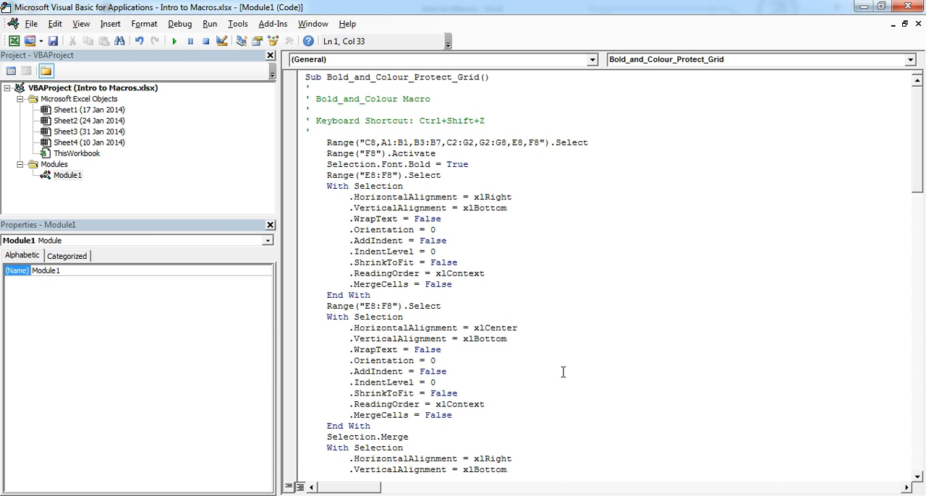
Step: Close the Visual Basic editor and run the Bold_and_Colour_Protect_Grid macro on the 24 Jan 2014 sheet
click(919, 24)
click(910, 7)
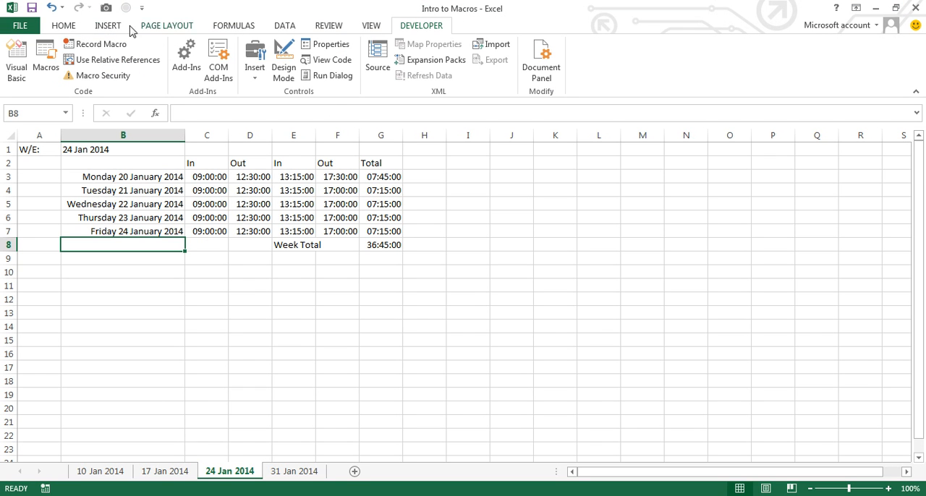
click(42, 66)
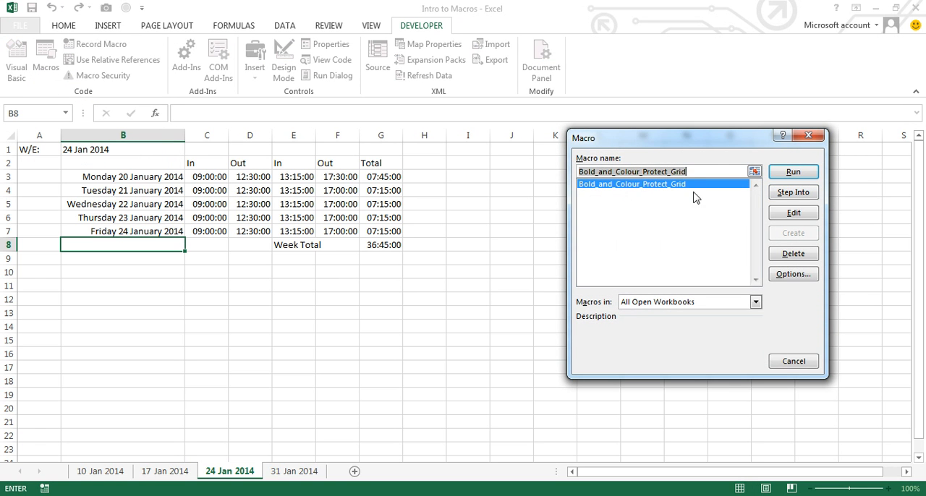
click(793, 173)
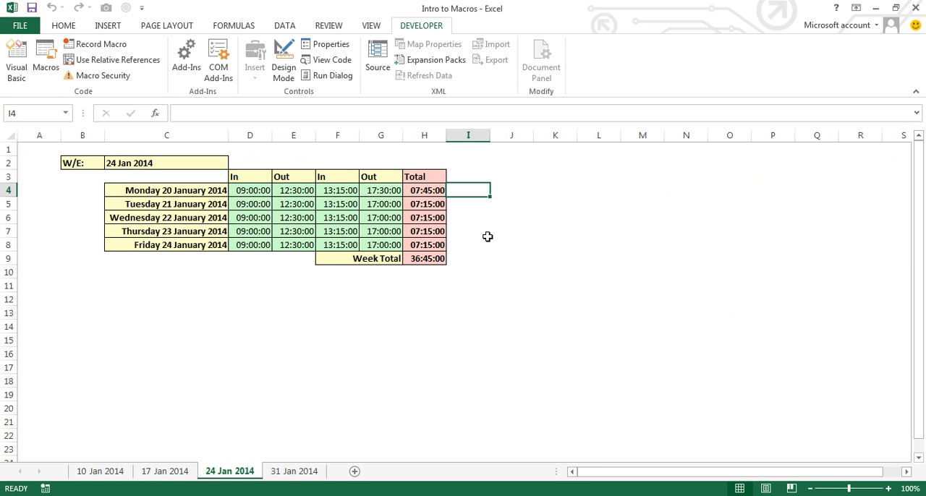
Step: Test the 24 Jan 2014 sheet's protection by trying to edit Friday's total in H8, and set Monday's final Out time in G4 to 17:00
double_click(427, 245)
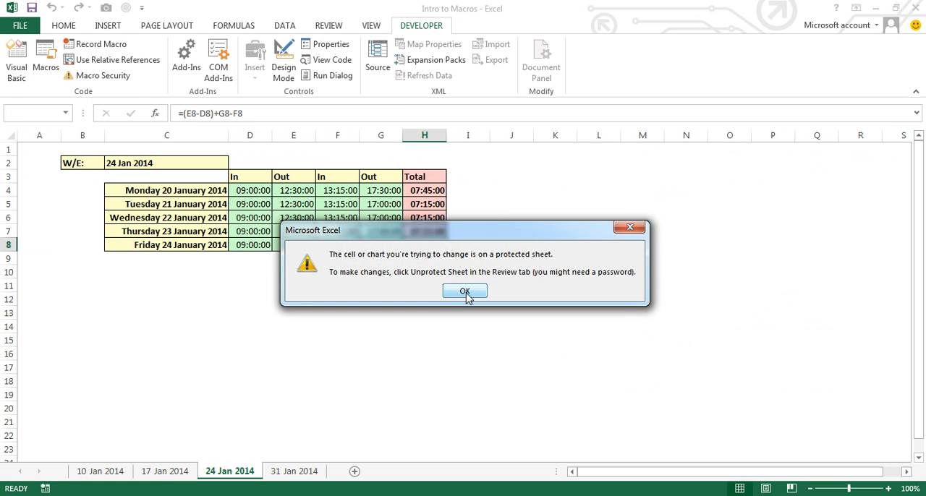
click(466, 290)
click(392, 192)
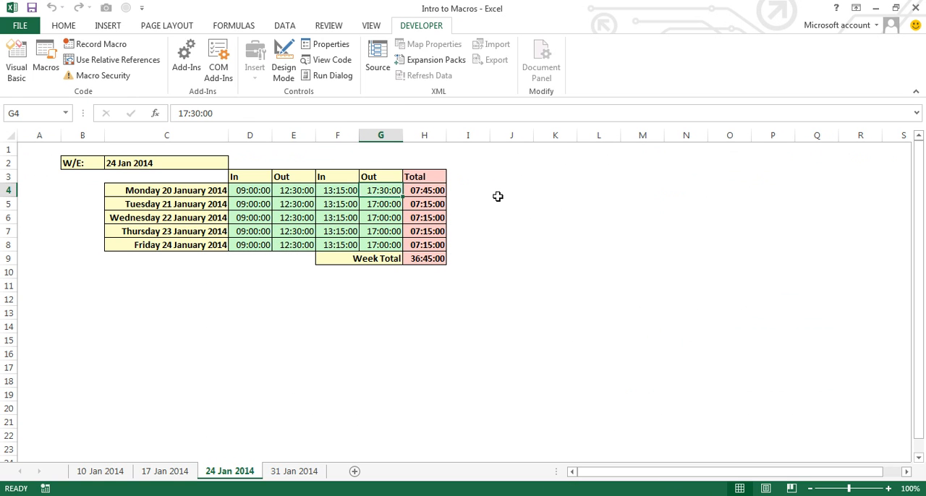
text(17:00)
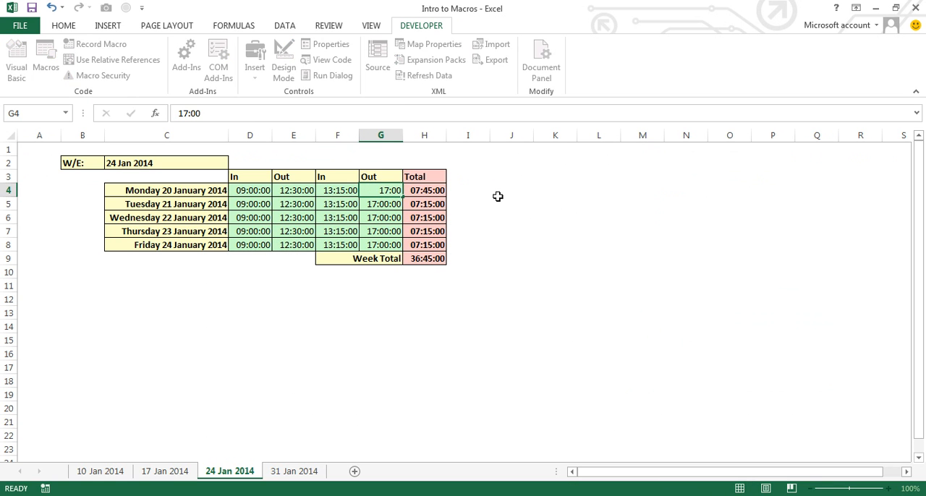
key(Return)
Step: Run the Bold_and_Colour_Protect_Grid macro on the 31 Jan 2014 sheet
click(295, 471)
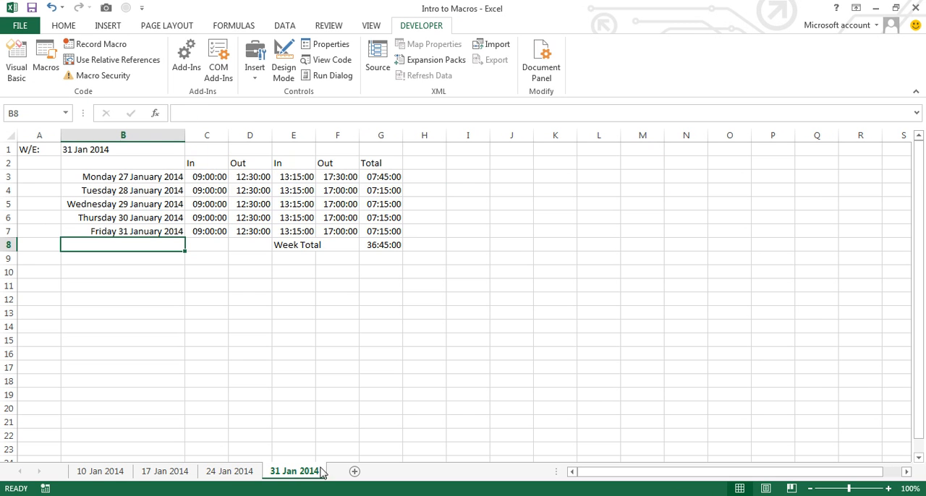
click(46, 60)
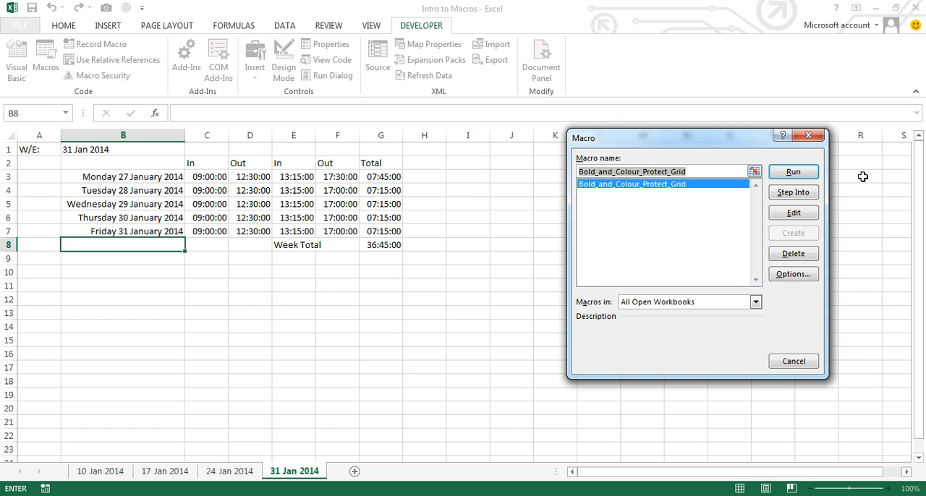
click(803, 175)
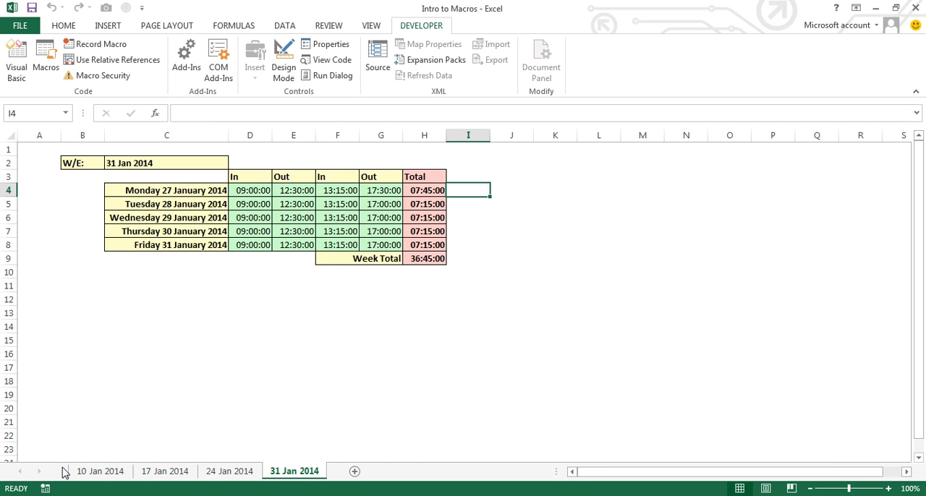